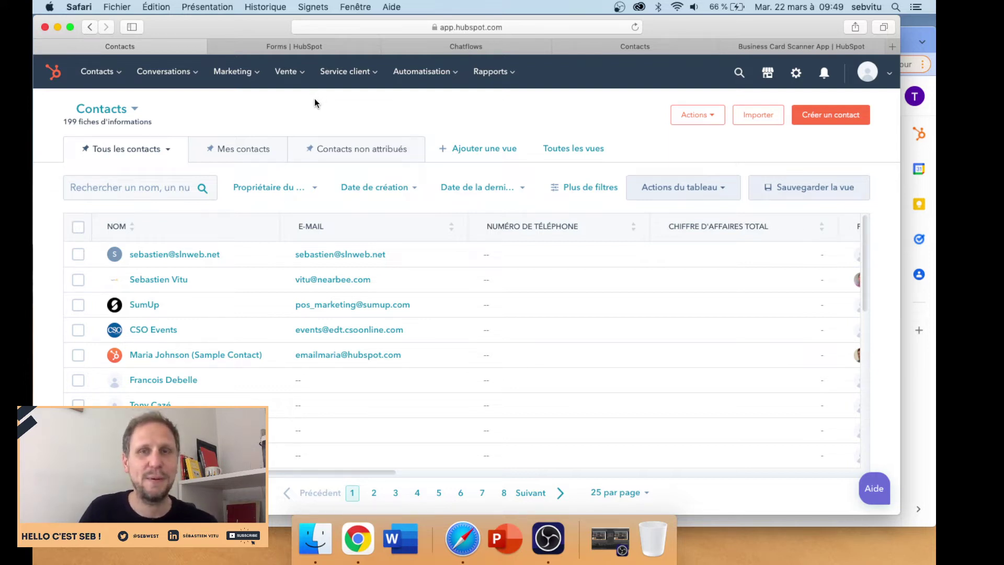
- Start a new contact record and enter the contact's e-mail address
click(118, 73)
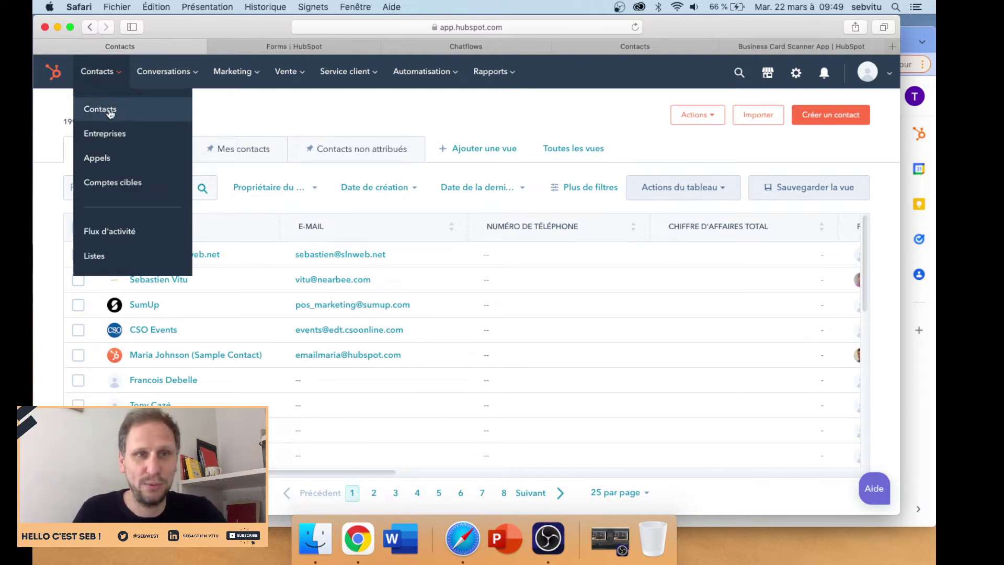
click(390, 111)
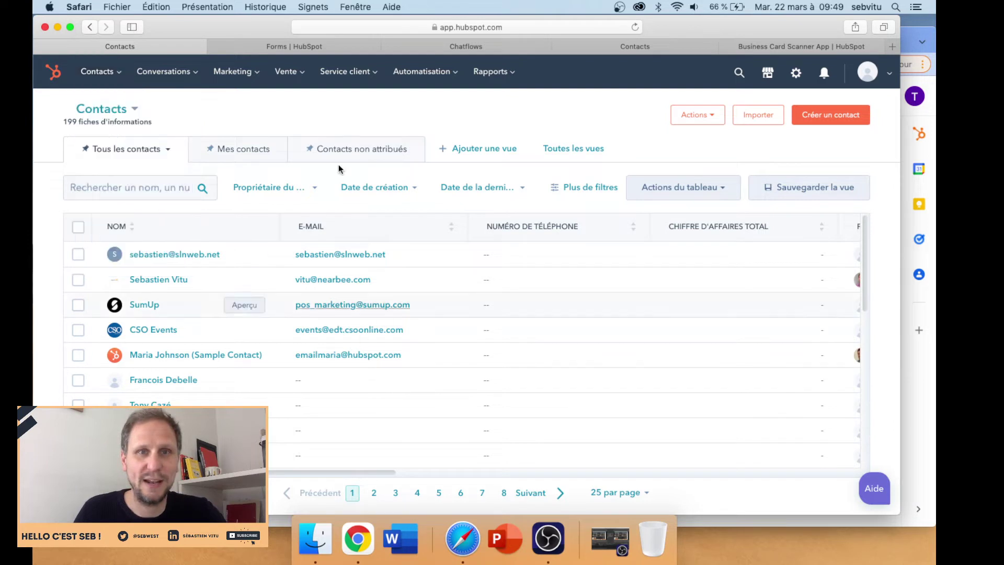
click(823, 117)
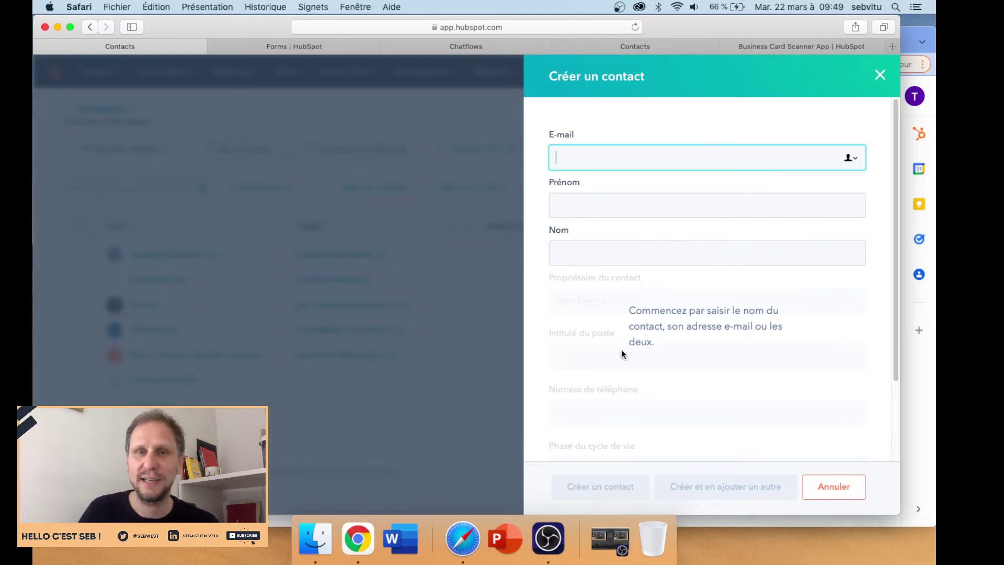
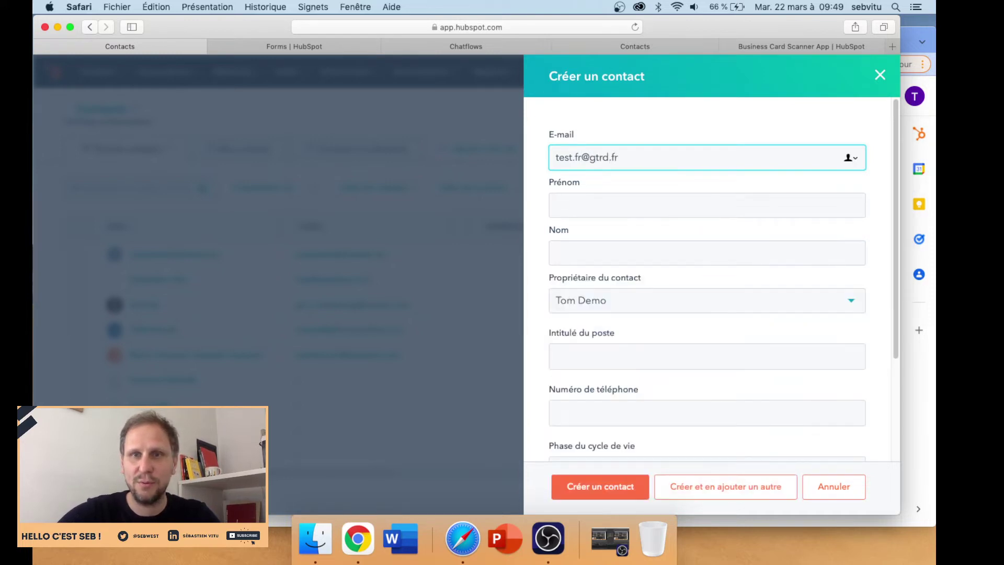
- Fill in the contact's first name and last name, then save the new contact
key(Tab)
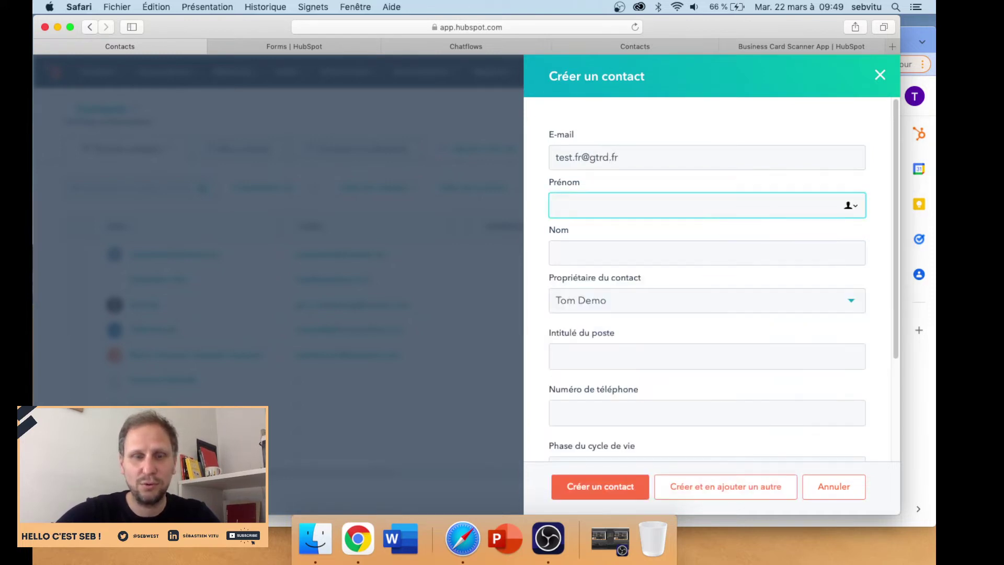
text(Ced)
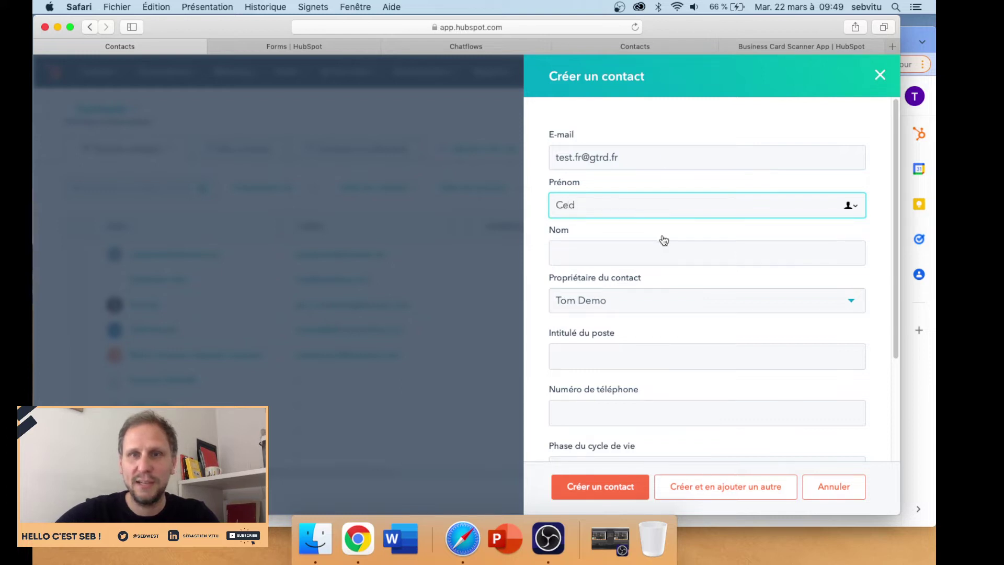
click(663, 254)
text(Ced)
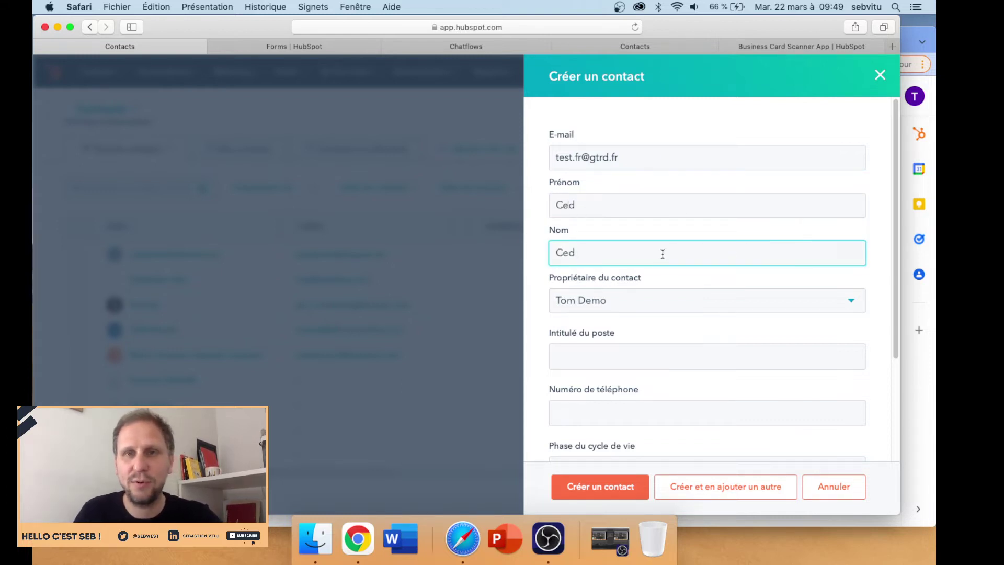
click(683, 158)
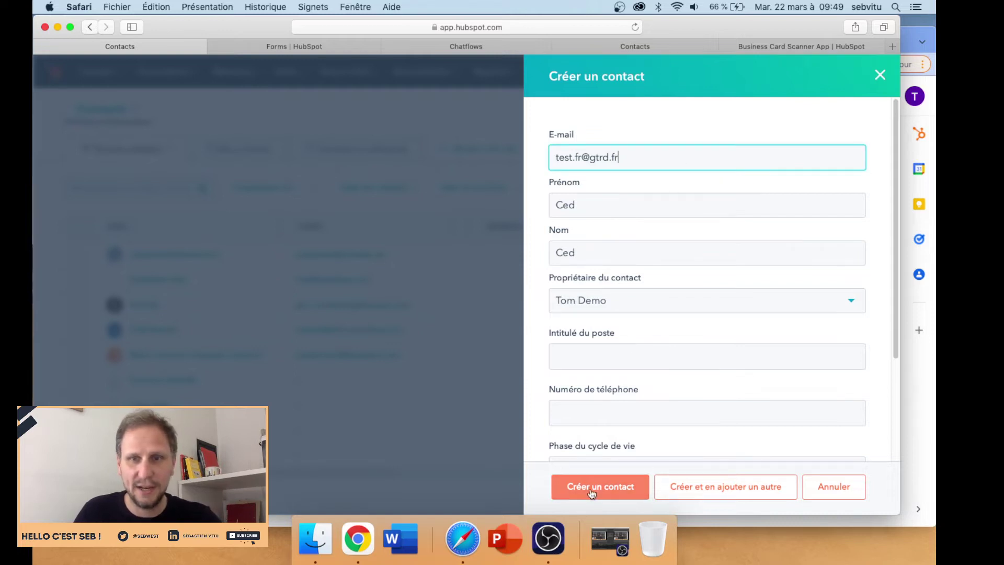
scroll(663, 317, down, 1)
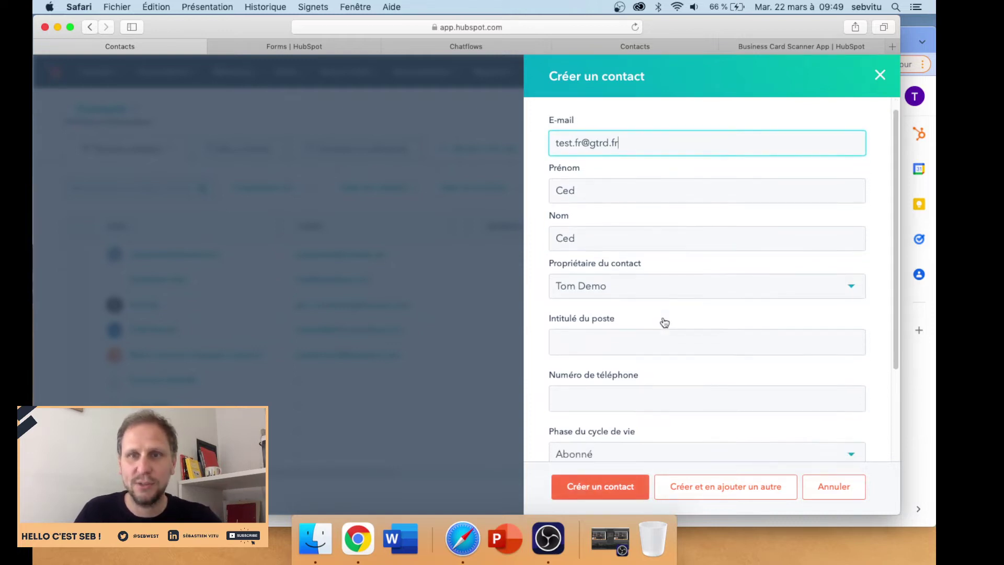
scroll(627, 348, down, 5)
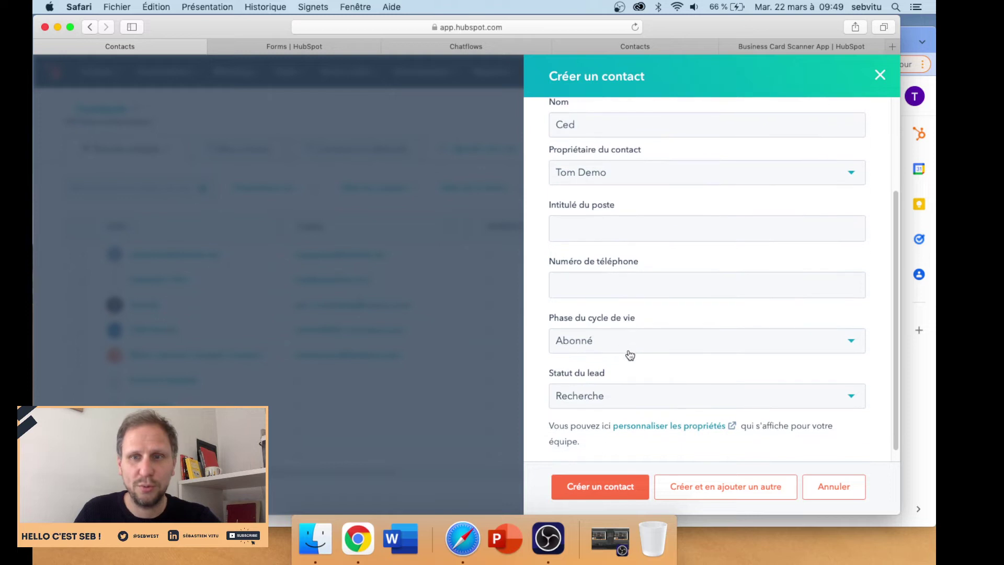
scroll(630, 355, down, 1)
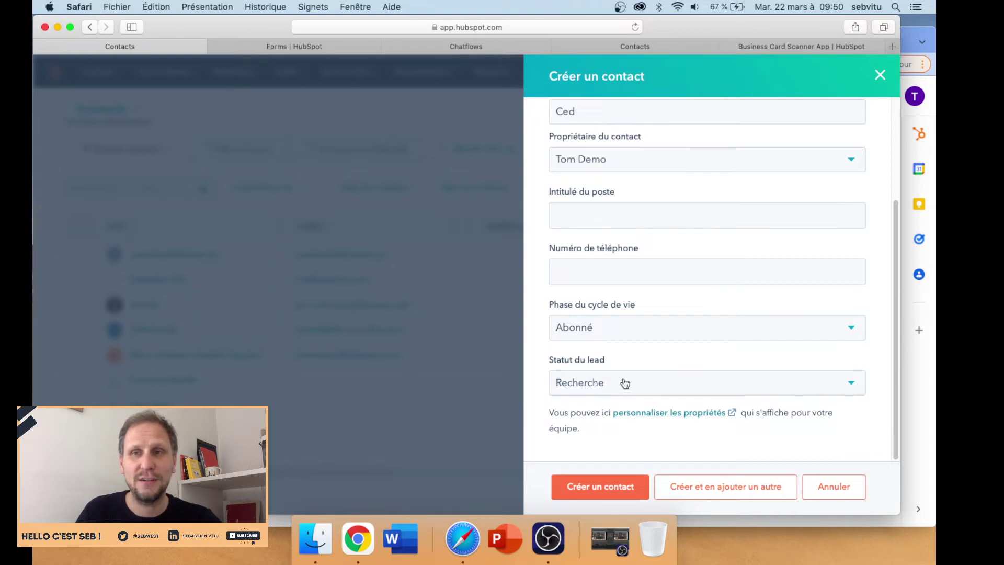
scroll(629, 321, up, 2)
scroll(631, 325, up, 6)
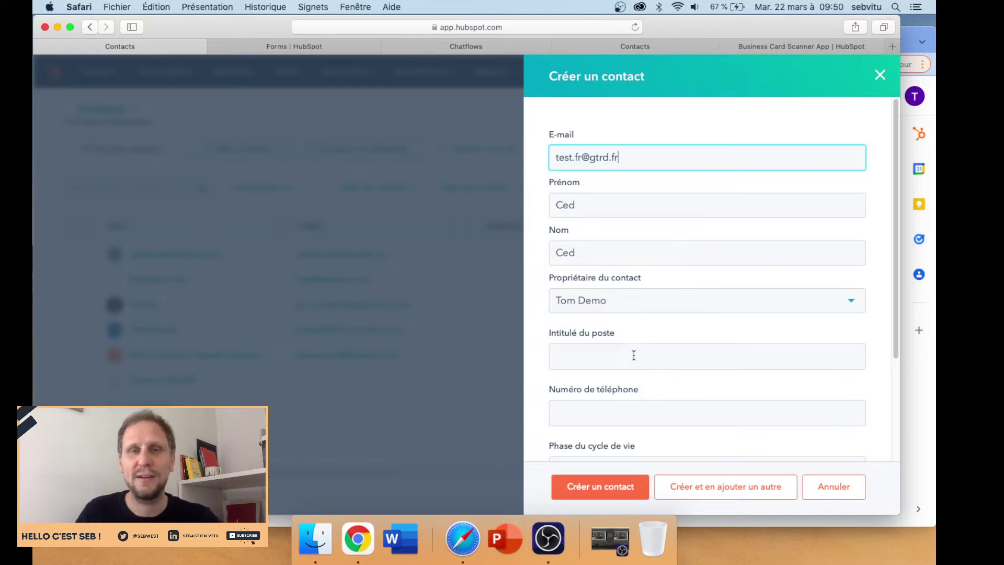
scroll(622, 319, down, 1)
scroll(619, 320, down, 5)
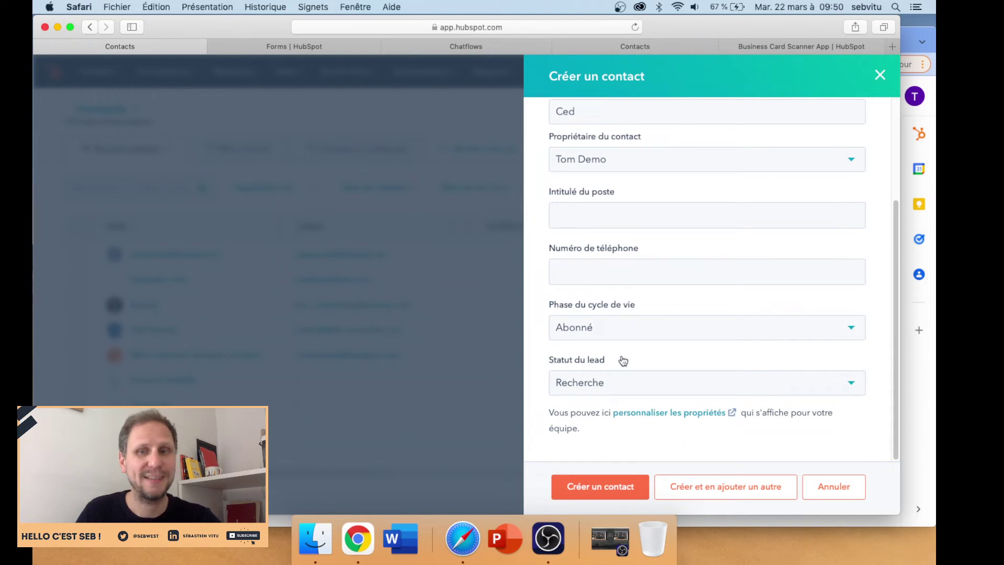
click(600, 487)
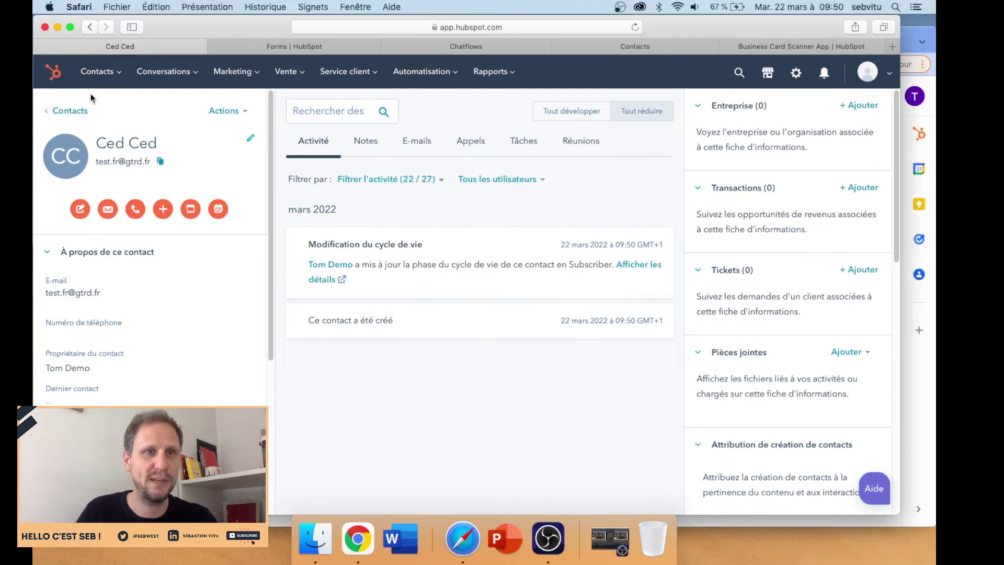
- Go from the new contact's record back to the full Contacts list
mouse_move(104, 75)
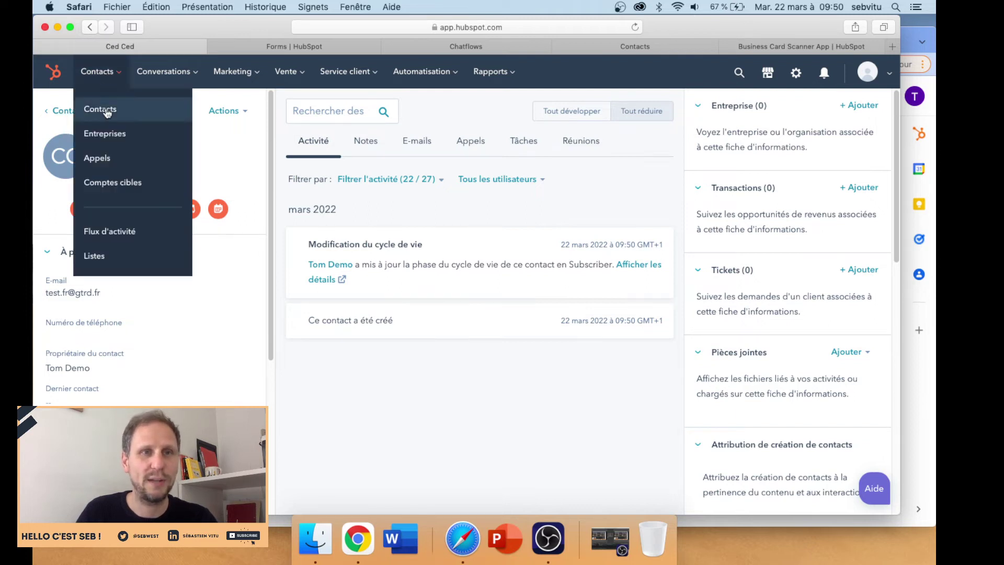
click(106, 111)
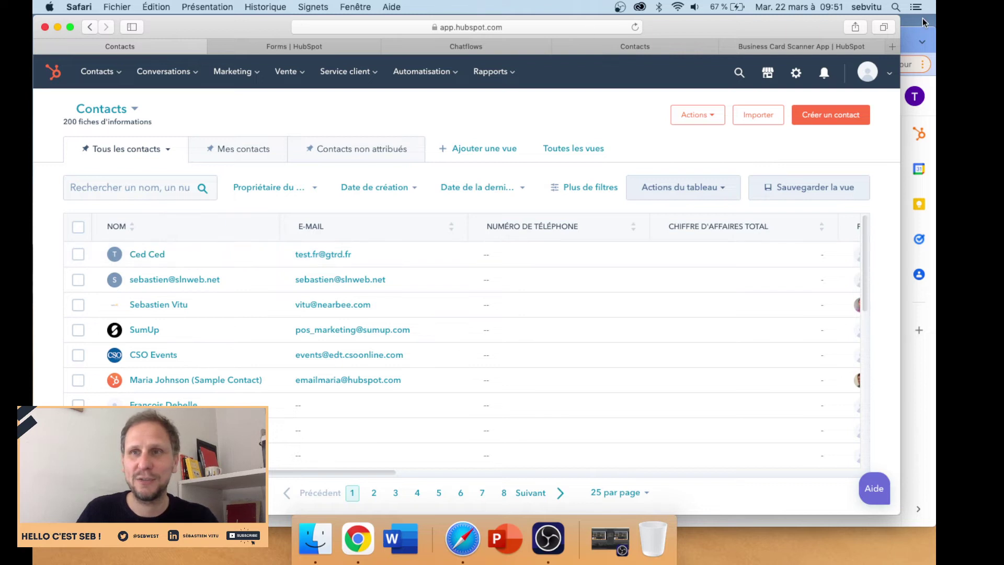
- In Gmail, compose a new message to the test contact's address with subject TEST
click(907, 37)
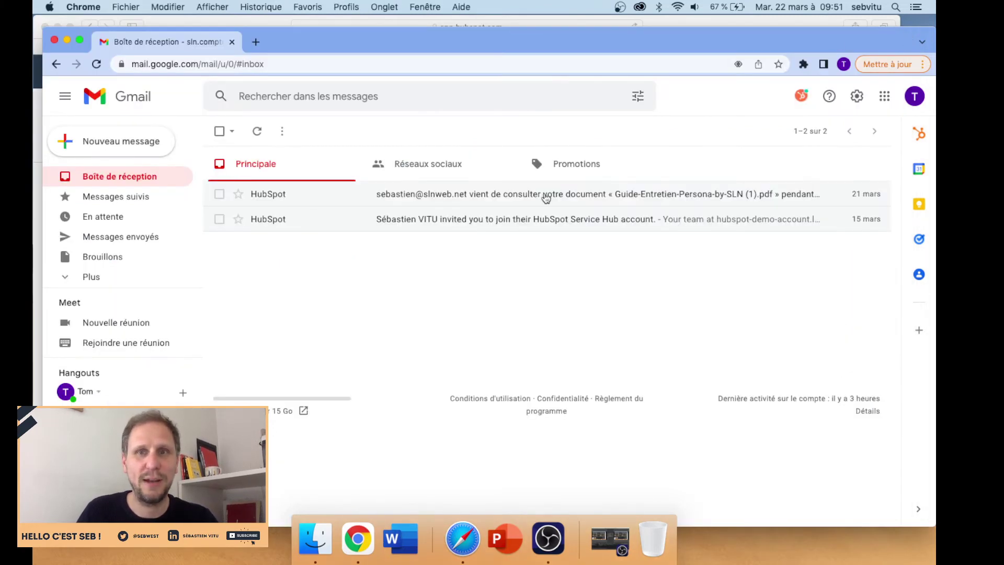
click(908, 96)
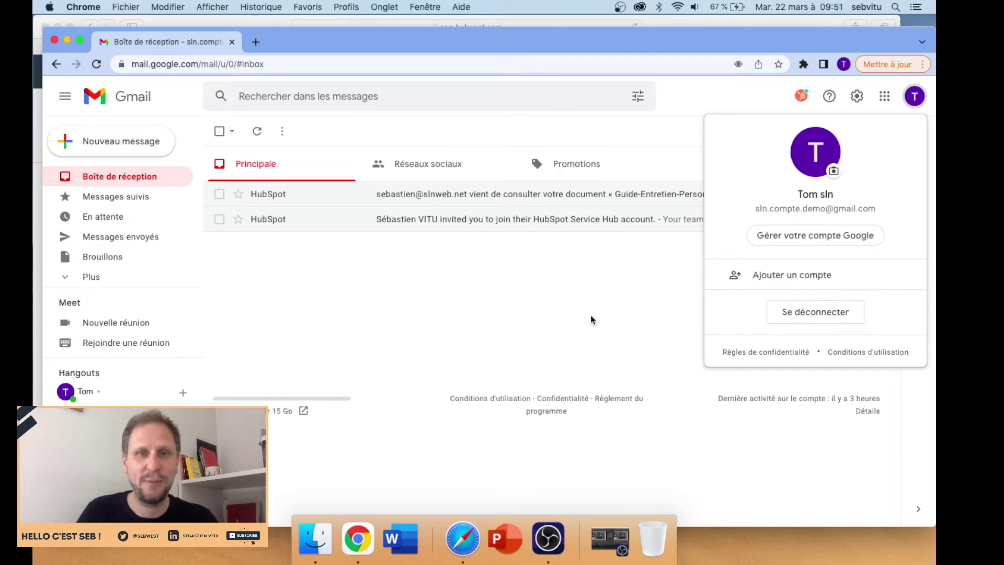
click(411, 339)
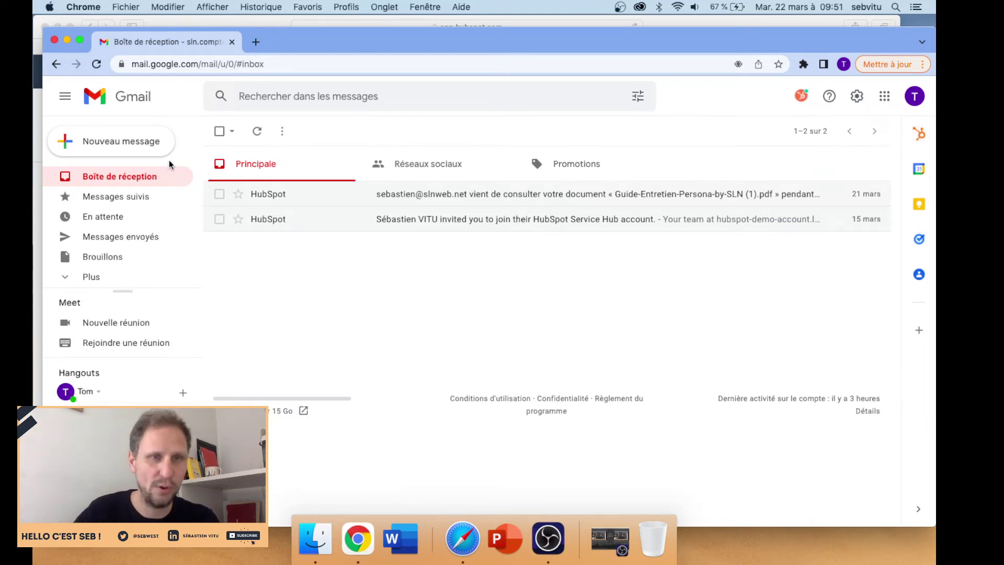
click(106, 146)
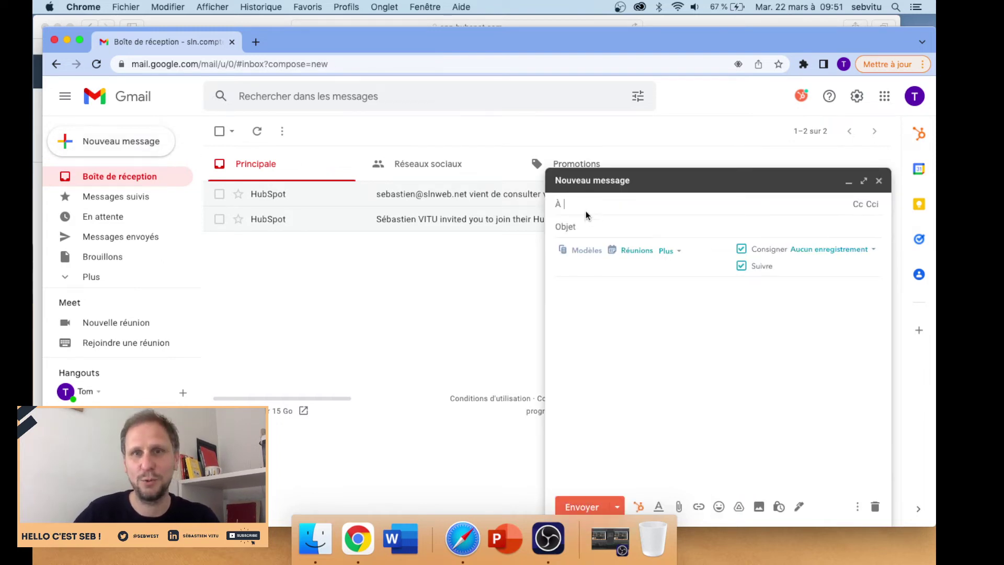
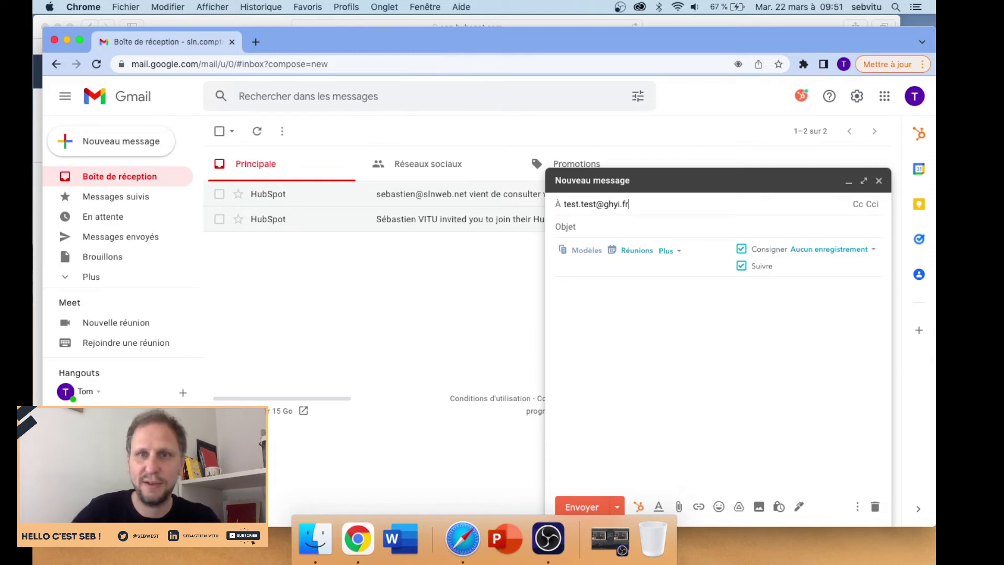
click(680, 228)
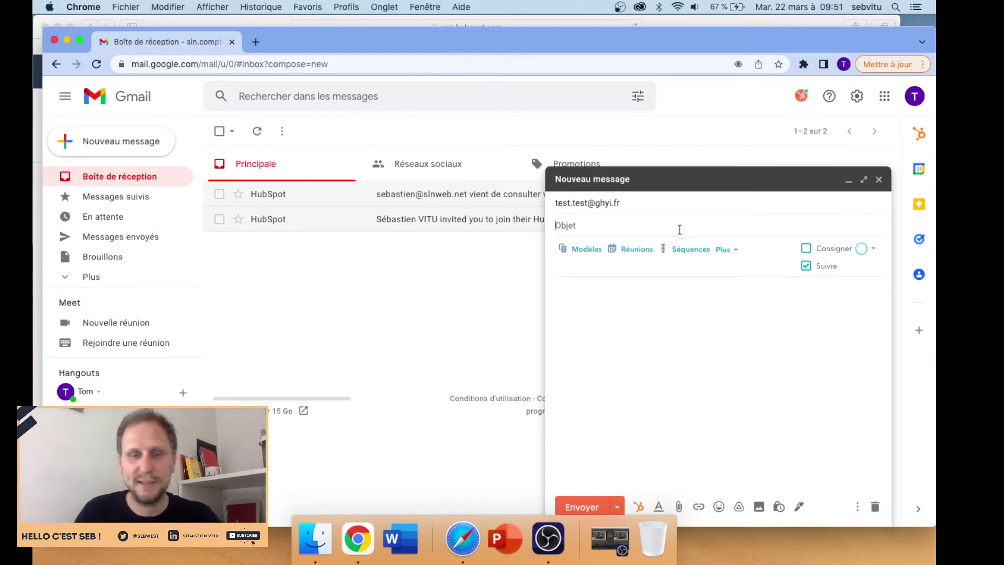
text(TEST)
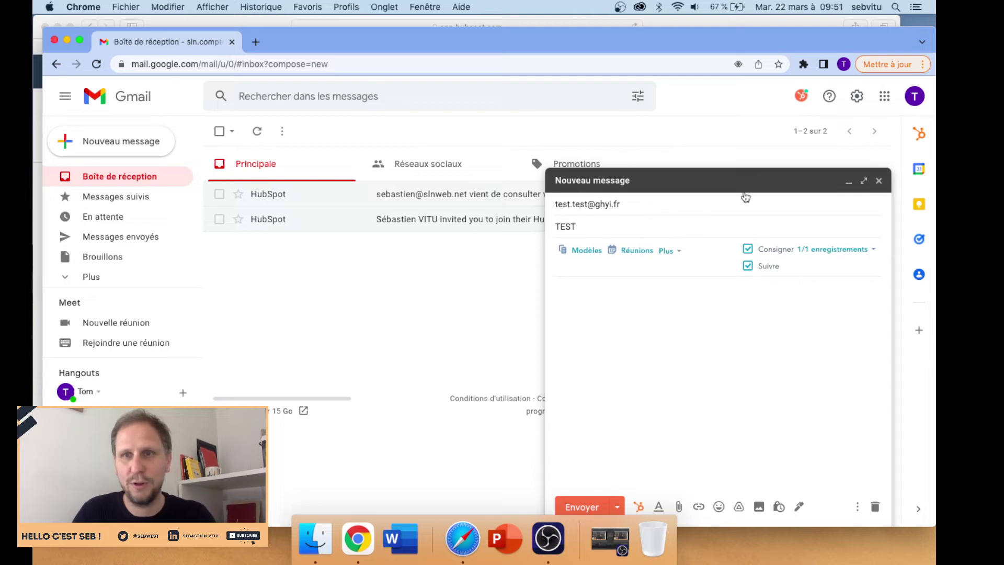
- Check the recipient's HubSpot panel, then send the TEST email with logging and tracking on
click(920, 135)
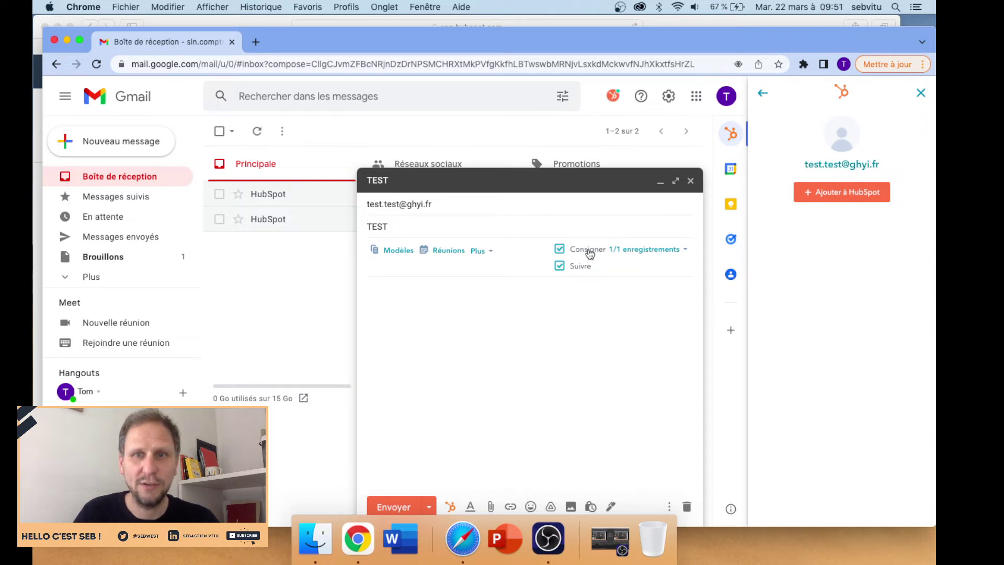
mouse_move(594, 252)
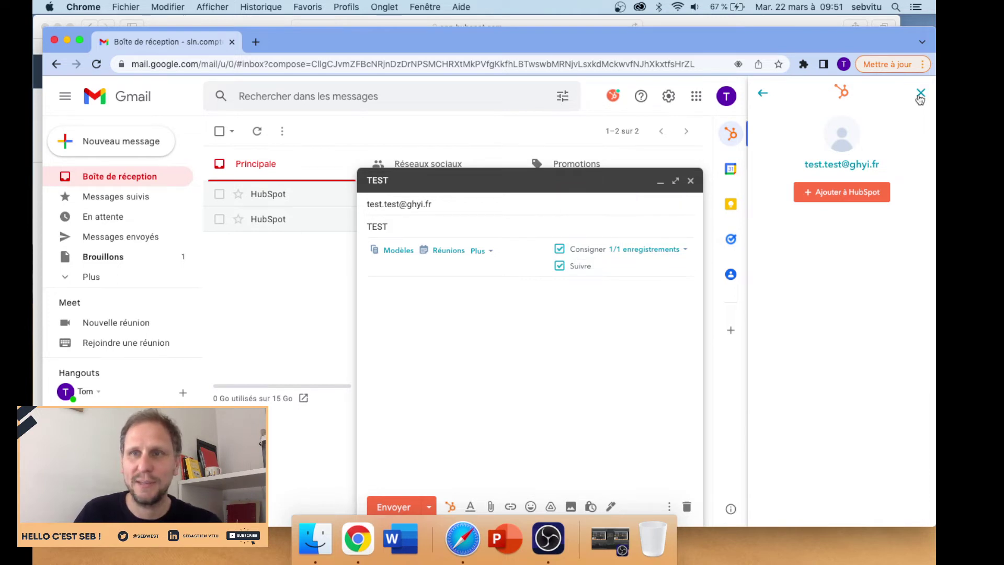
click(920, 94)
click(586, 506)
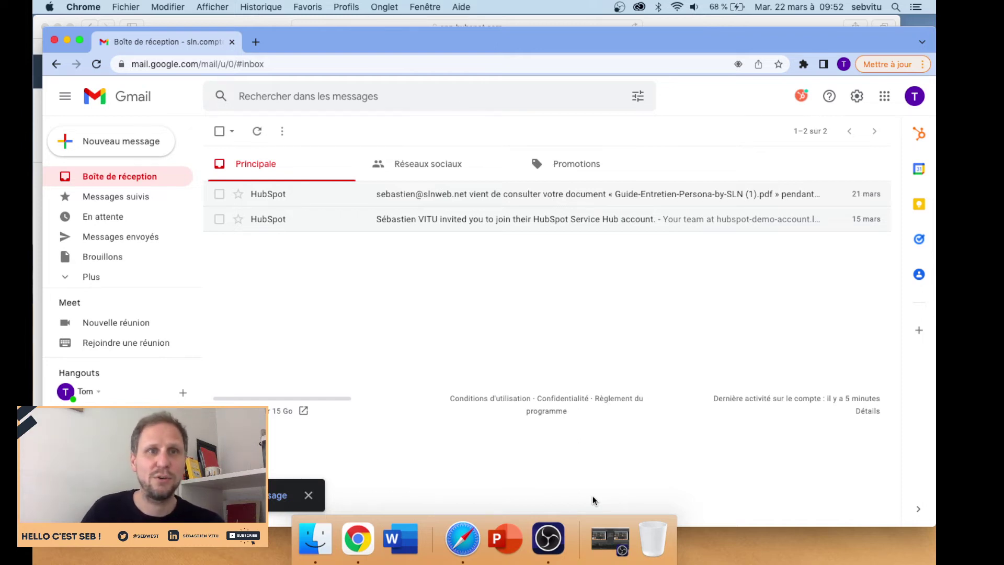
- Switch to the HubSpot Contacts window and reload it to show 201 records
click(754, 20)
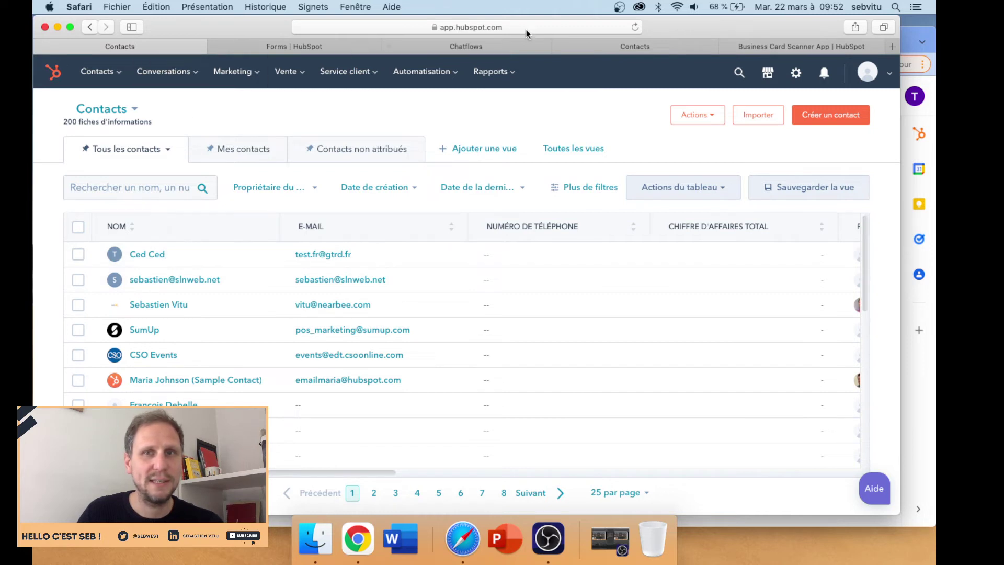
click(635, 28)
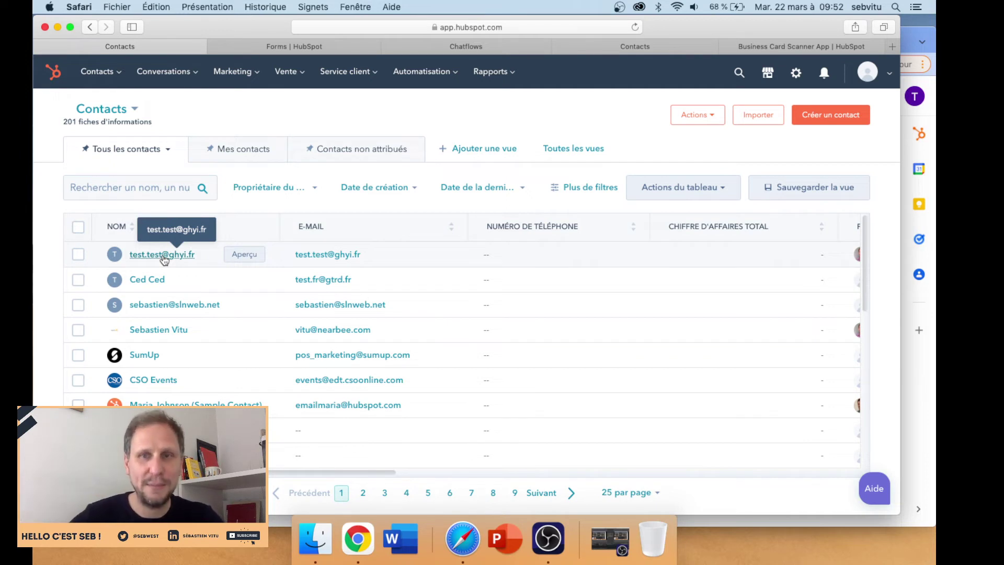
- Open the new contact, expand the logged TEST email and its sender/recipient details, then show Forms
click(163, 255)
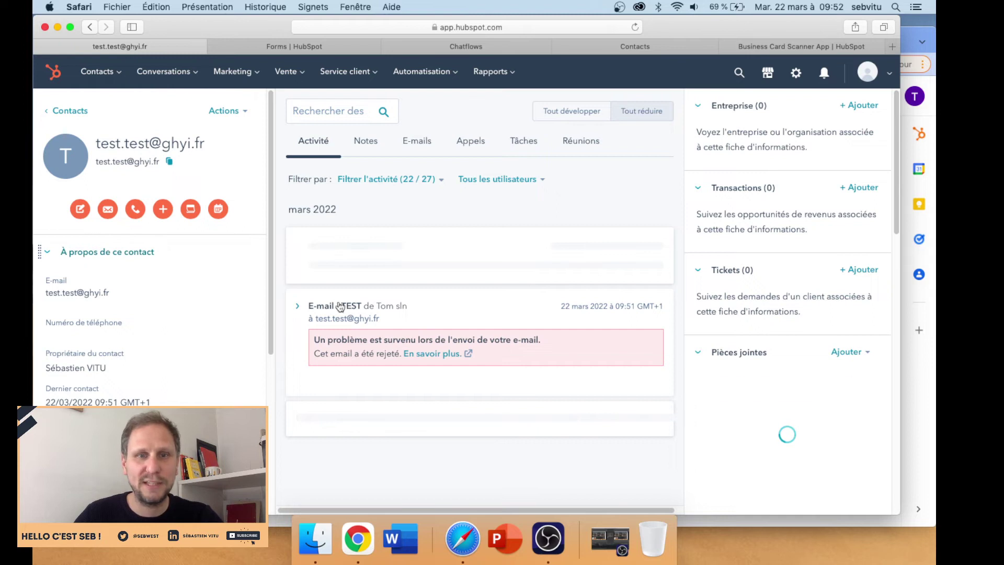
click(298, 309)
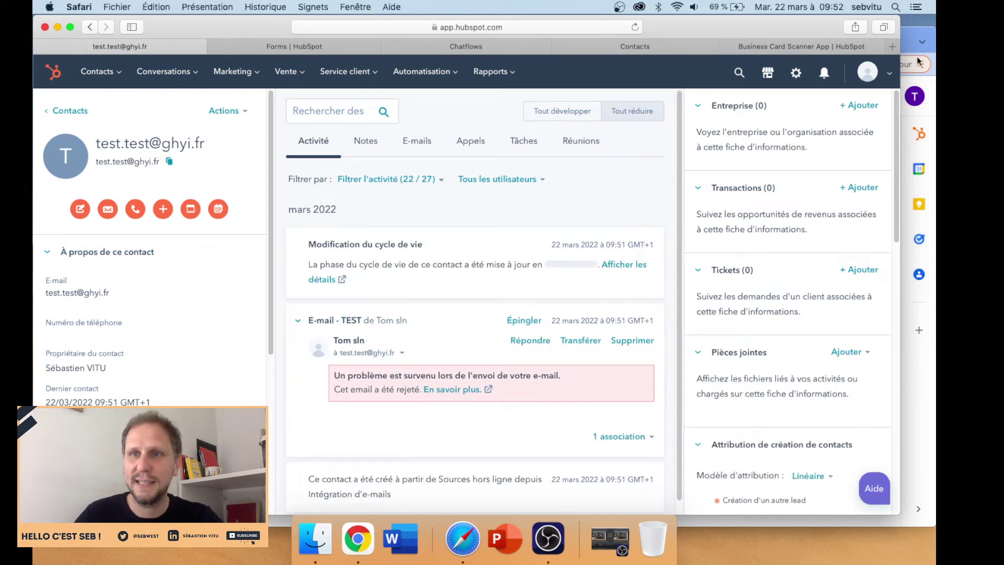
click(919, 62)
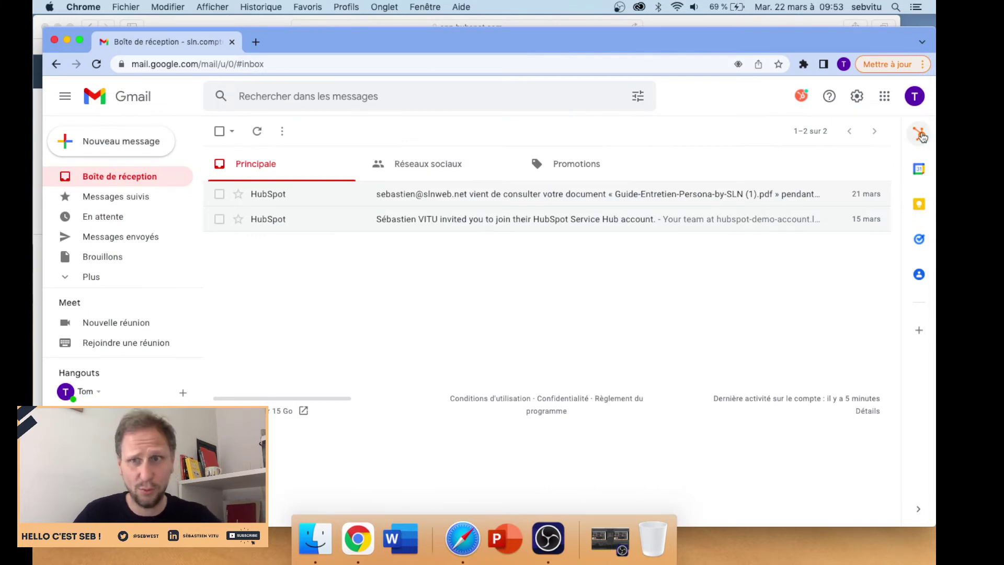
click(719, 20)
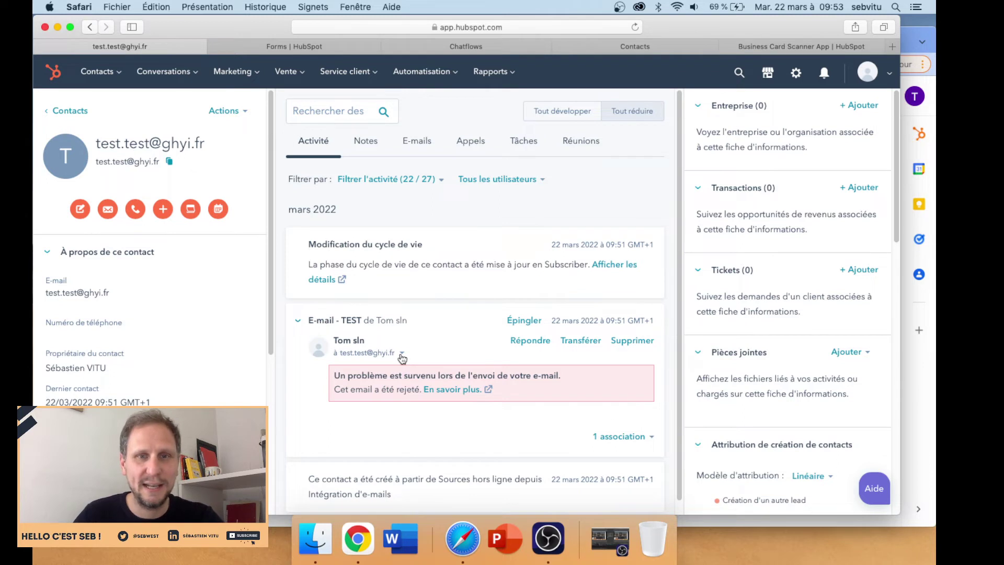
click(401, 354)
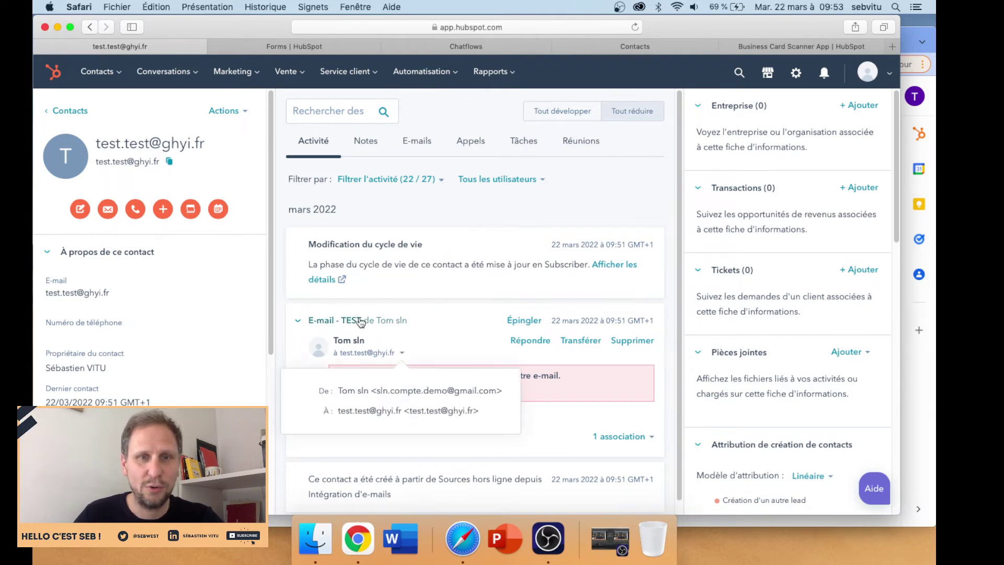
click(368, 339)
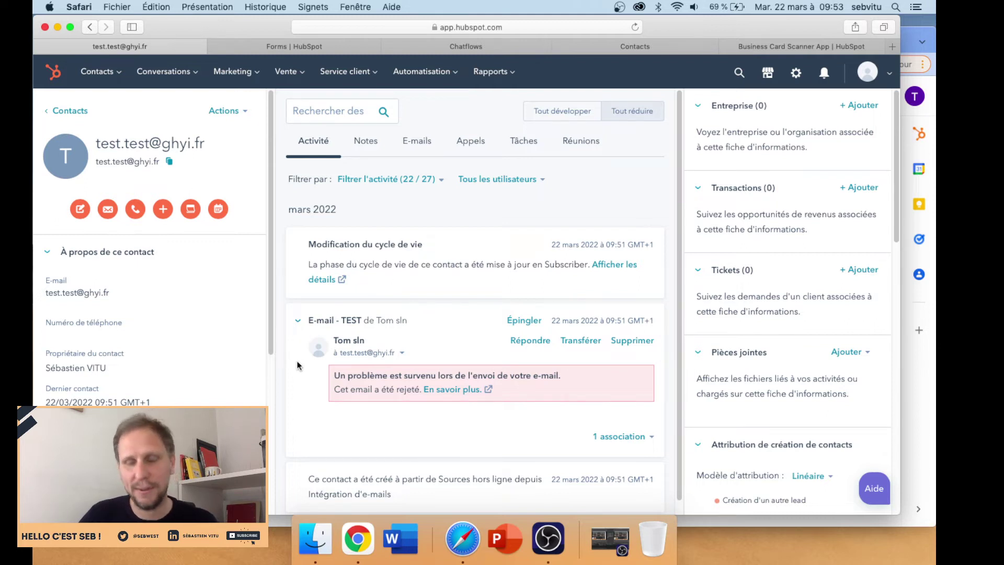
click(283, 46)
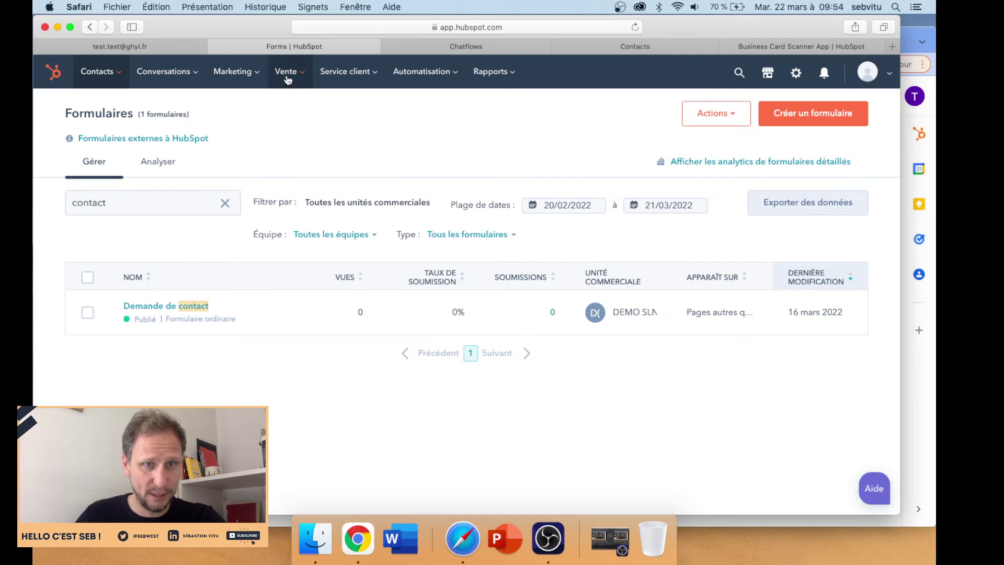
- Go to Marketing > Capture de lead > Formulaires and open the 'Demande de contact' form
click(258, 79)
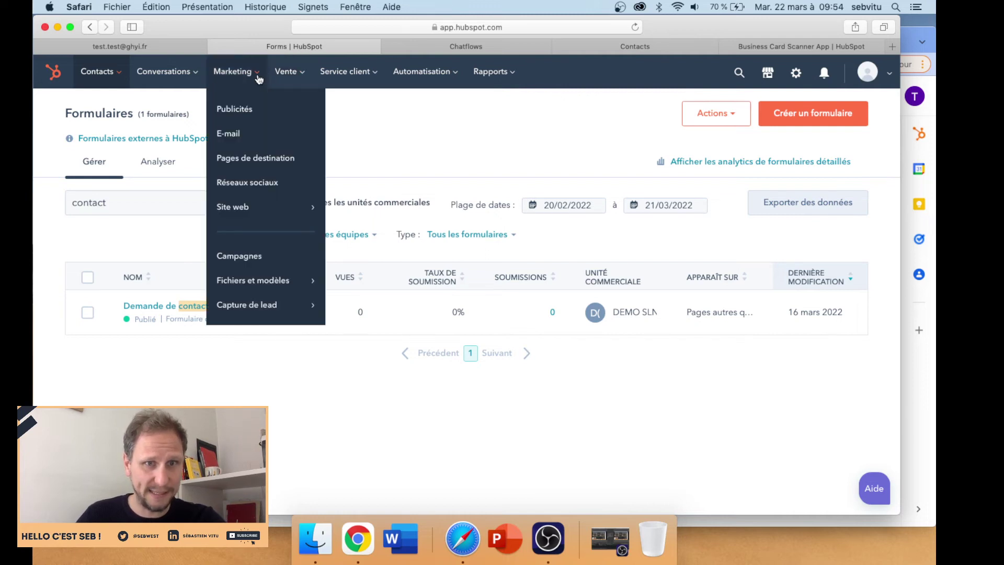
mouse_move(259, 303)
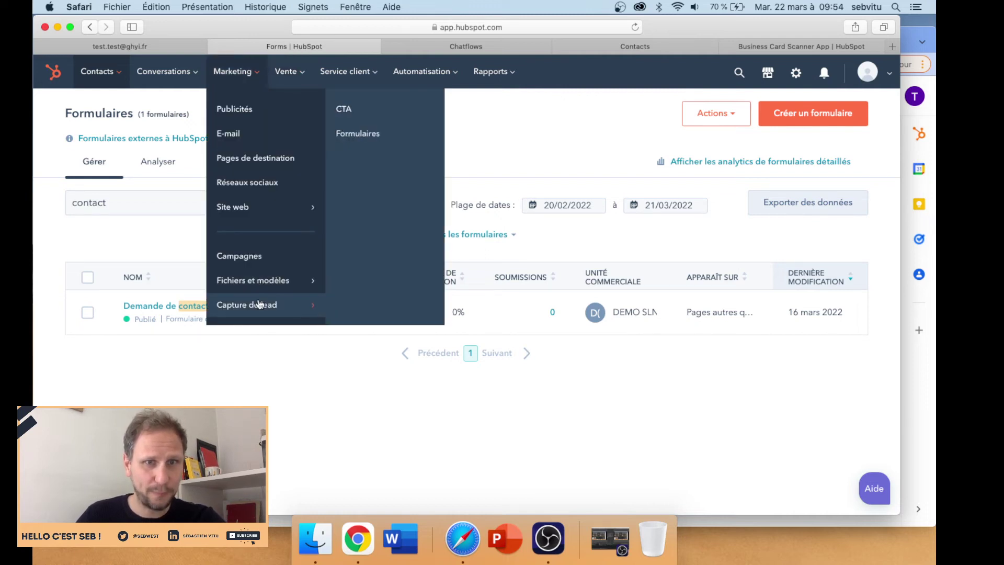
click(367, 137)
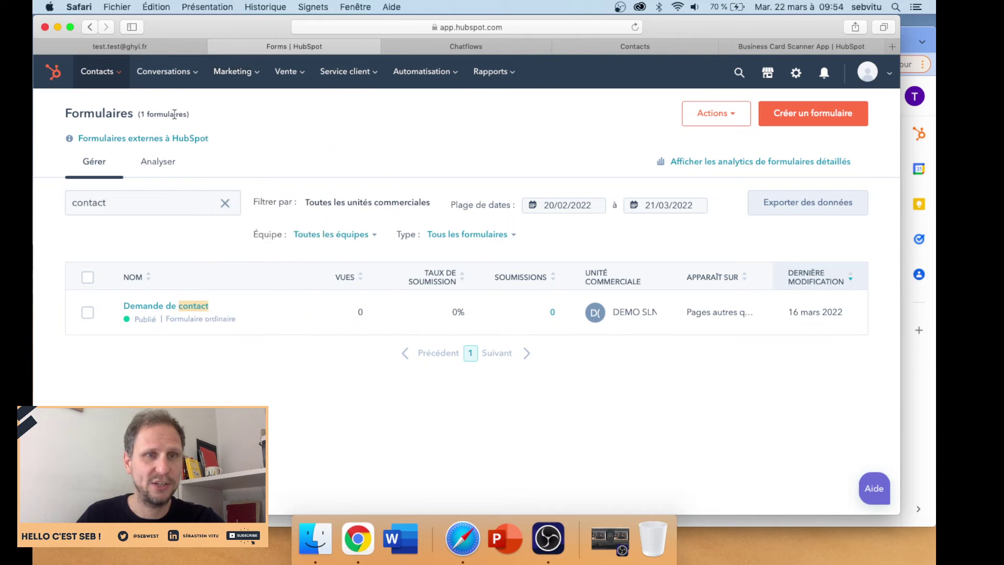
click(140, 208)
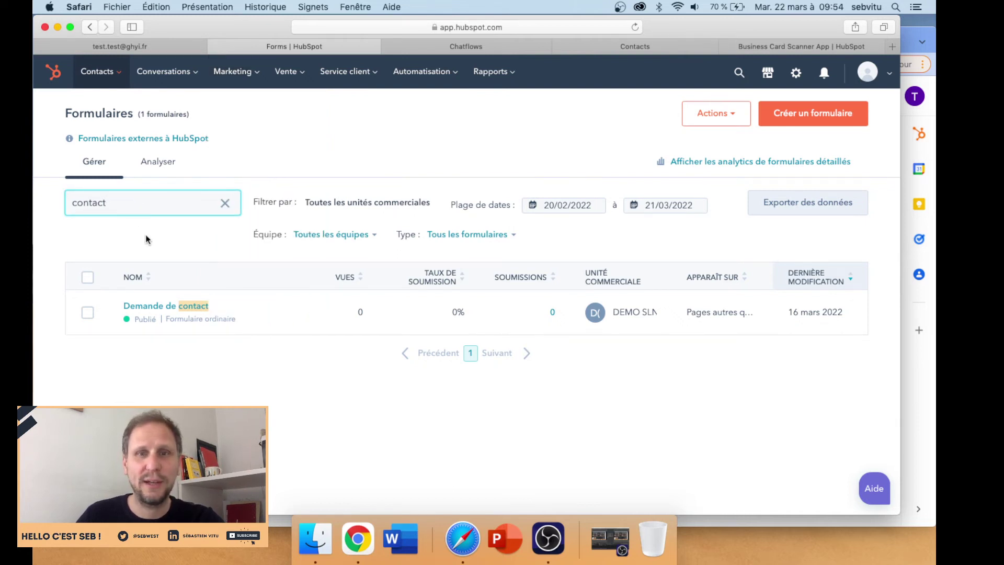
mouse_move(143, 309)
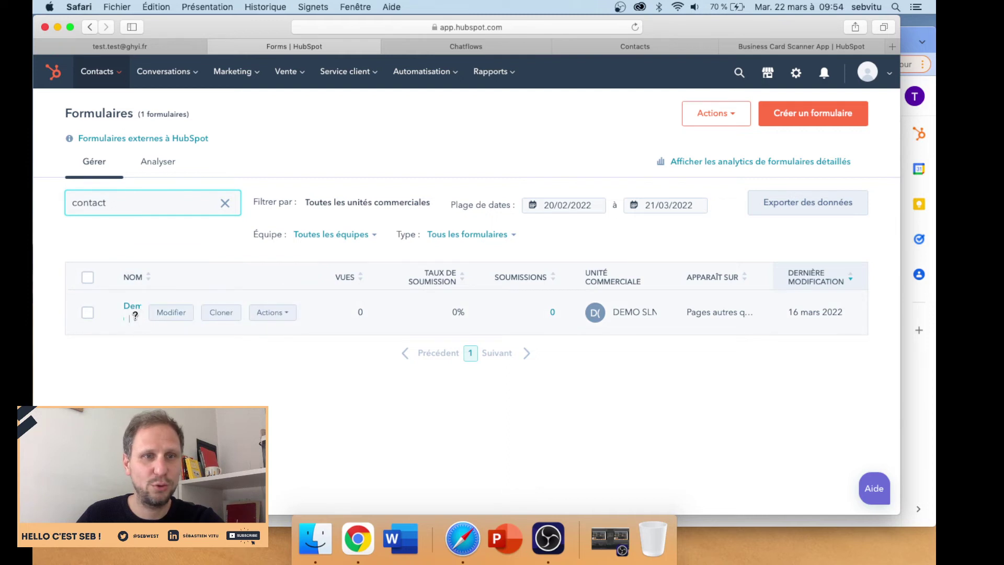
click(135, 310)
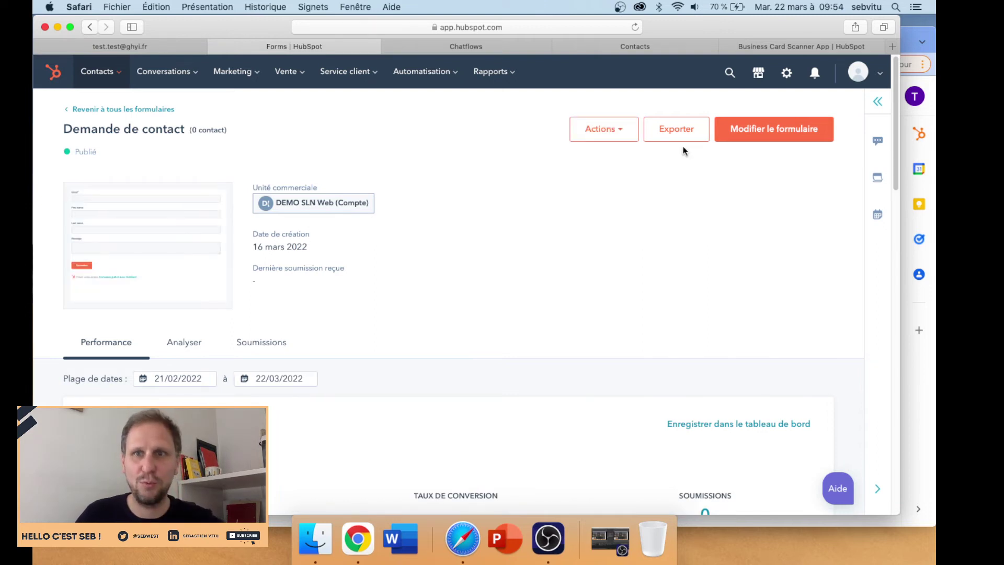
click(746, 132)
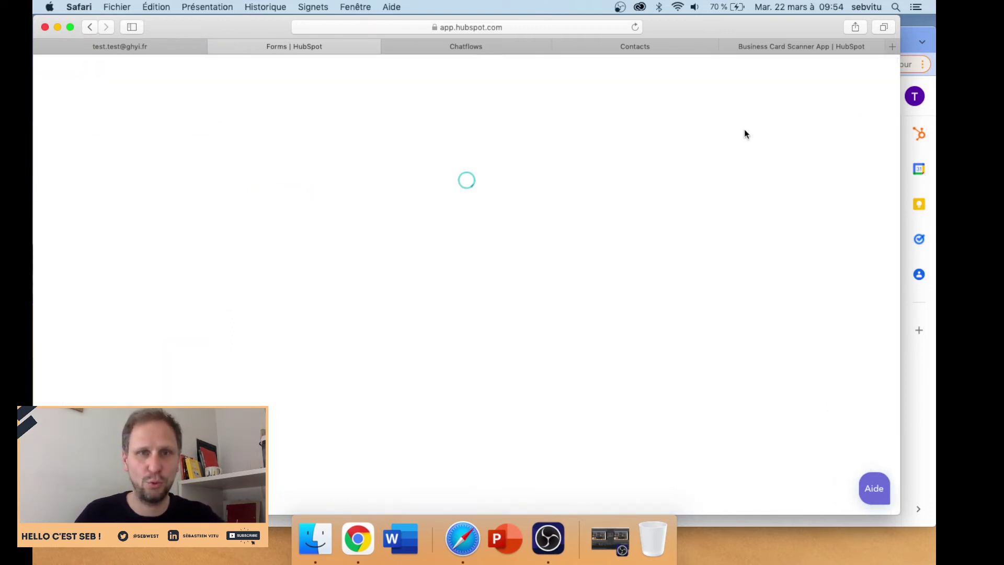
mouse_move(420, 168)
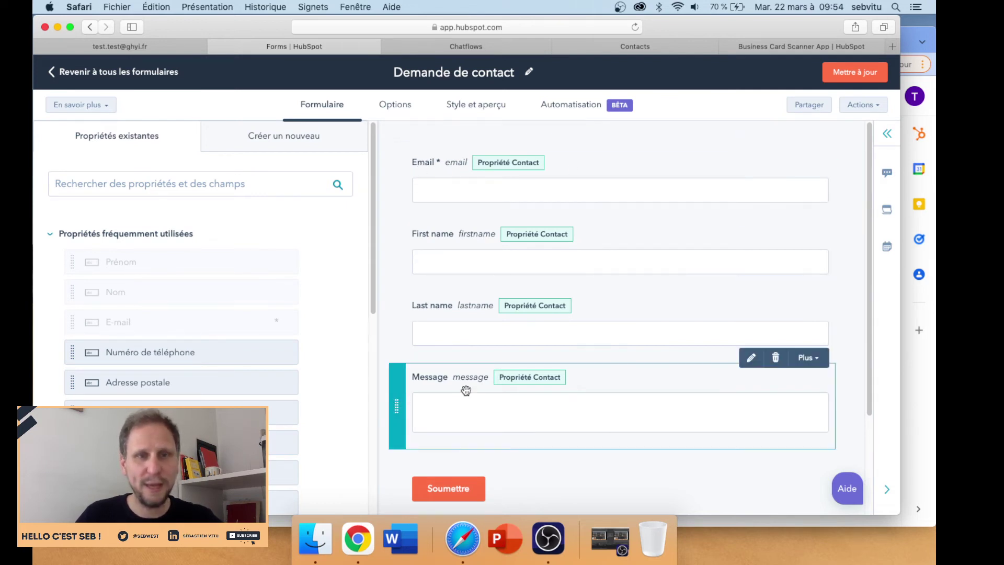
scroll(221, 339, down, 2)
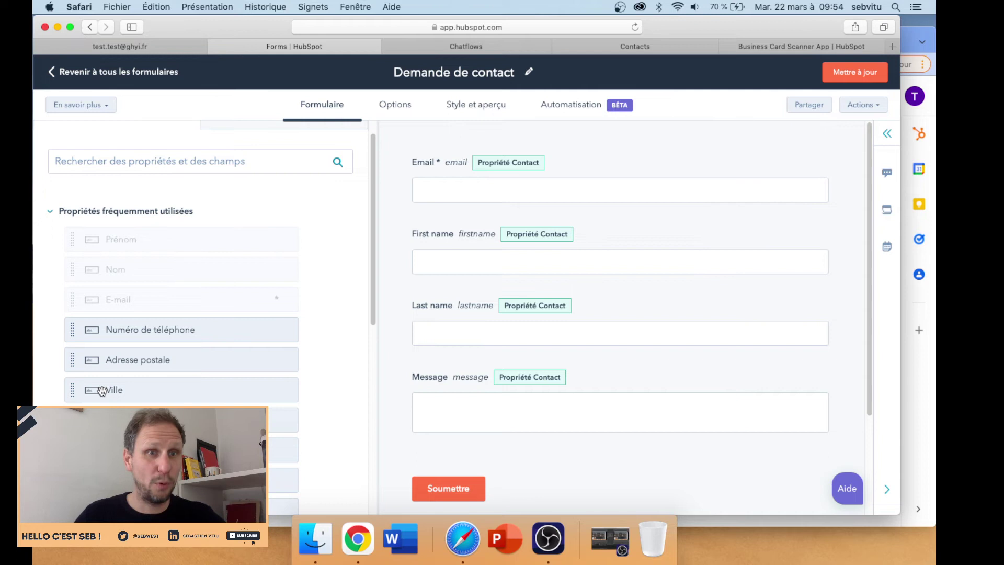
drag(102, 391, 409, 405)
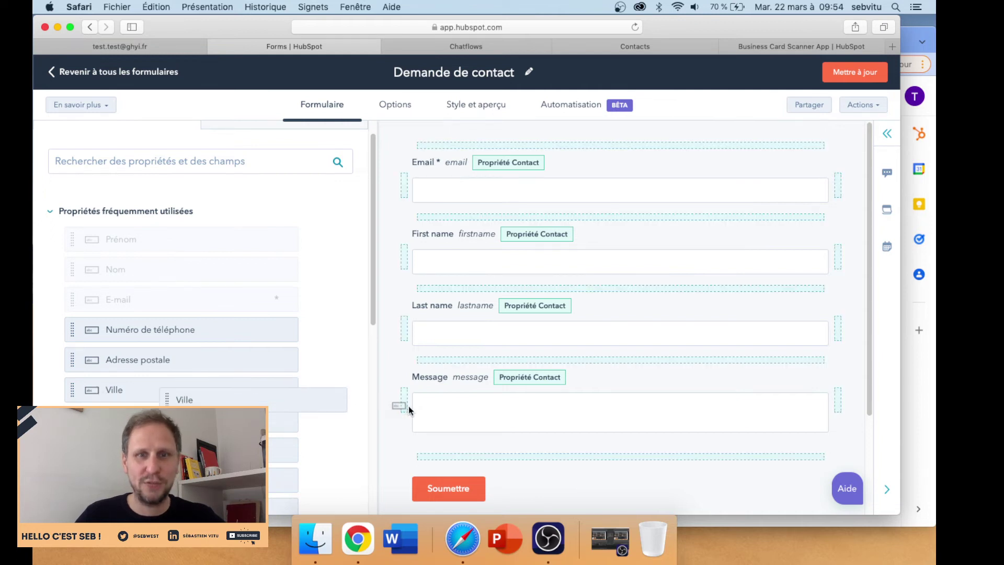
drag(500, 457, 523, 459)
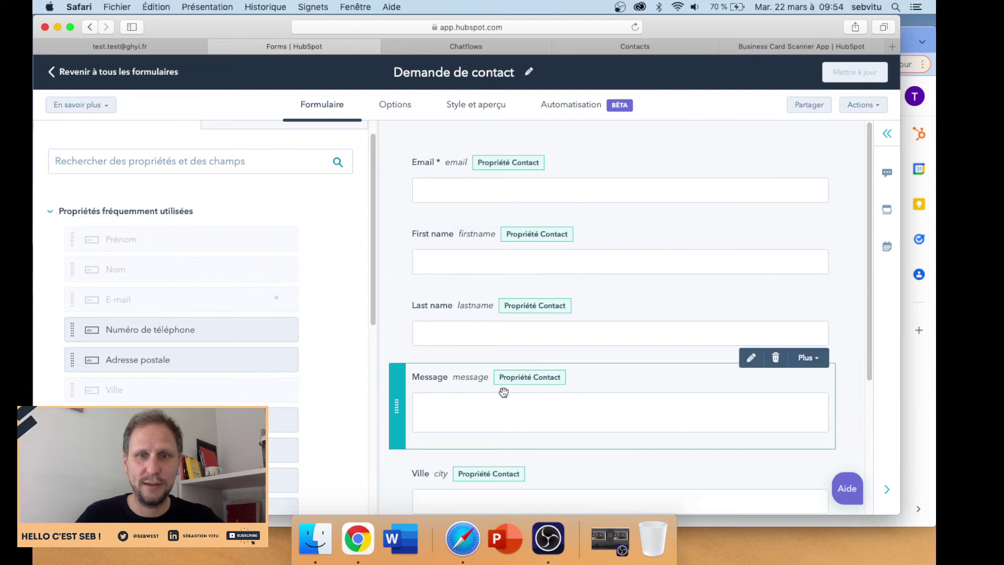
scroll(503, 392, down, 3)
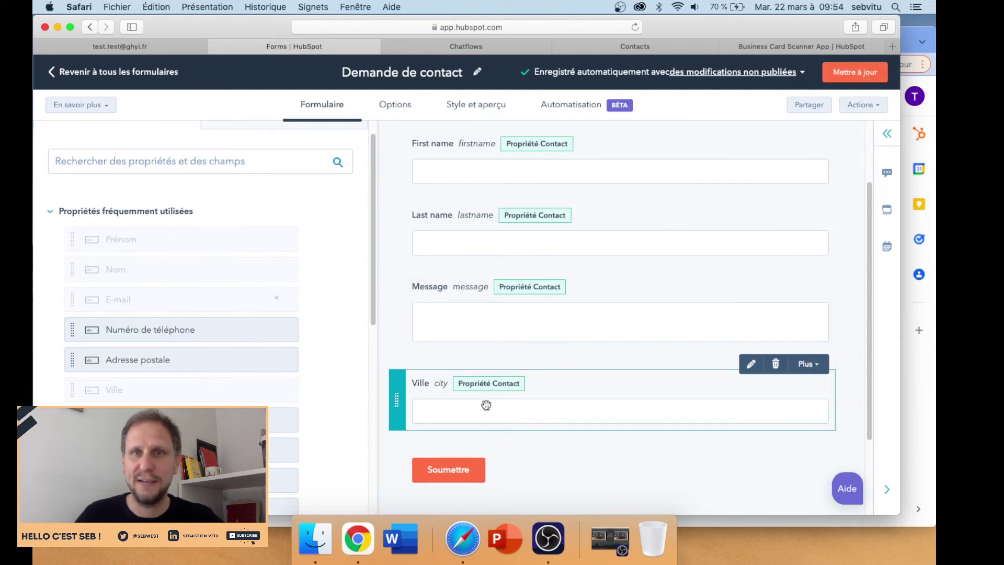
scroll(487, 405, up, 3)
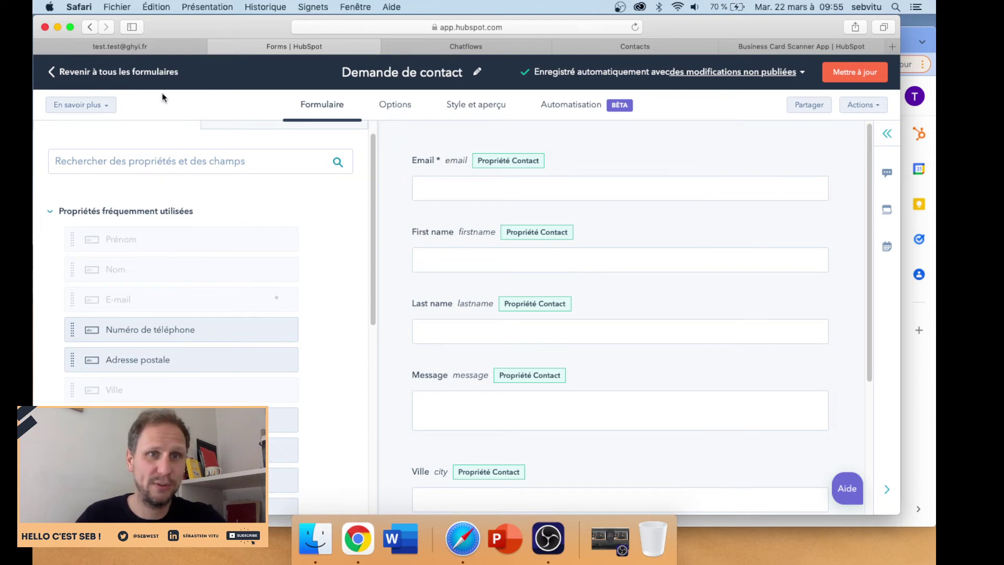
click(152, 74)
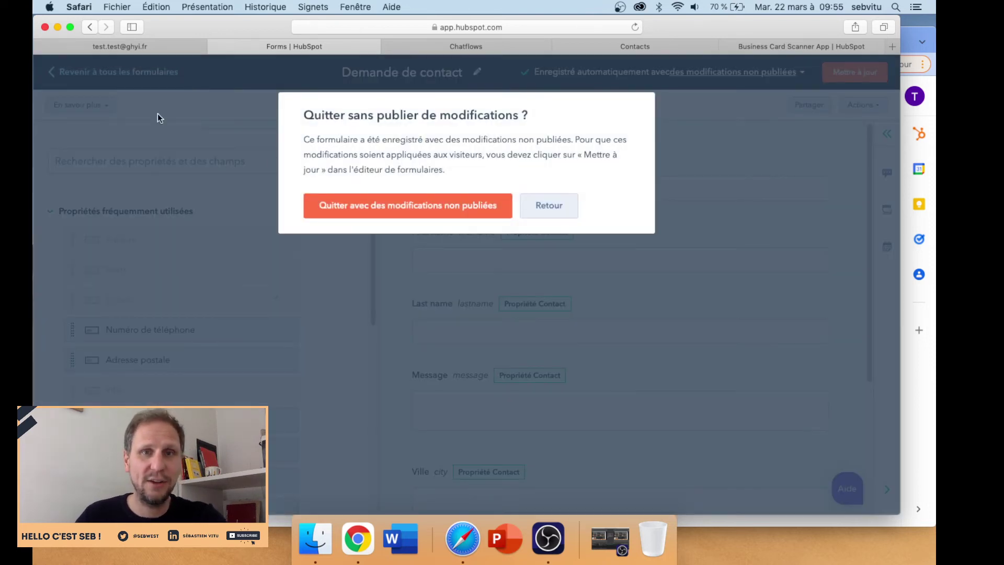
click(533, 207)
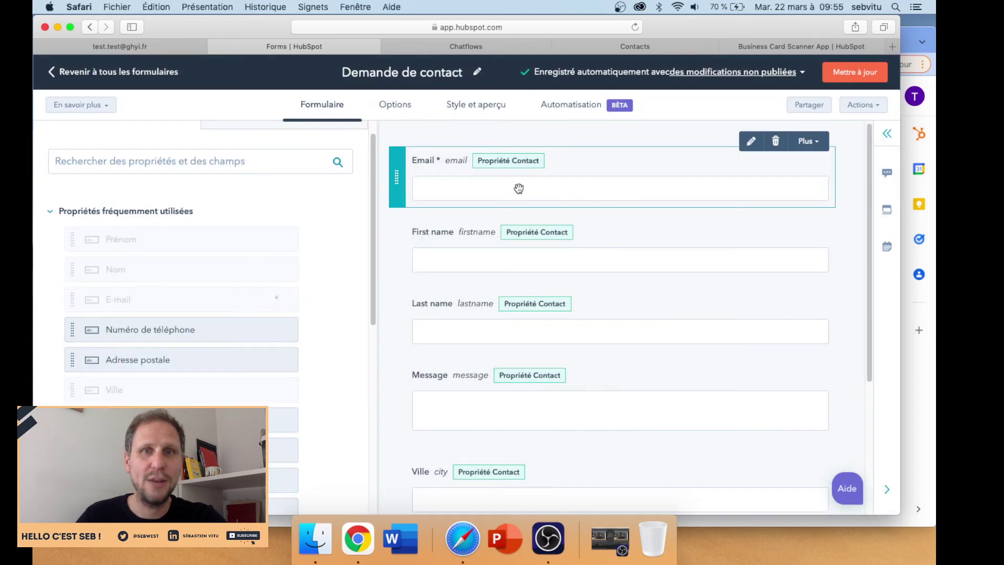
- Create a new Site web chatflow of type Chat en direct from the Chatflows list
click(435, 46)
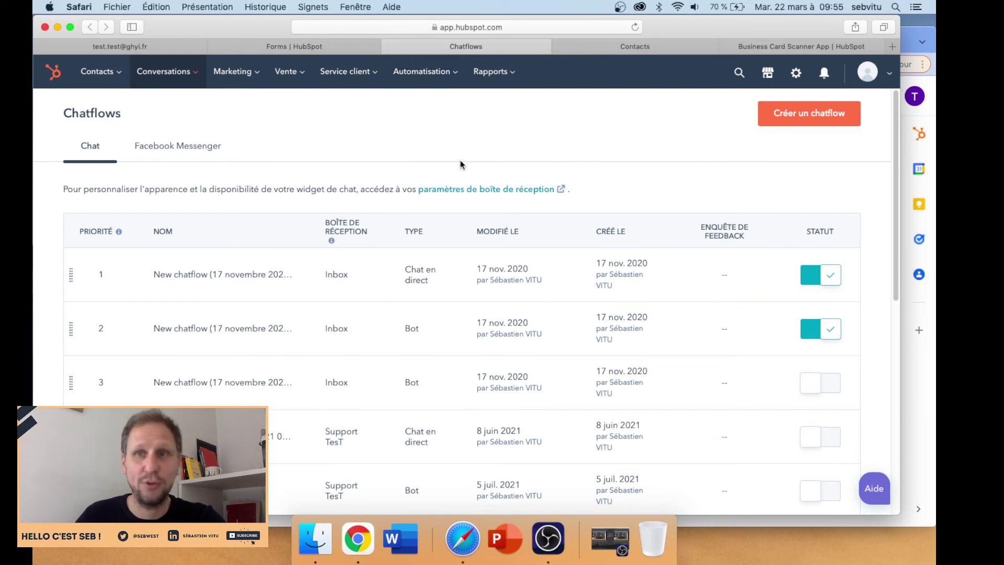
click(799, 116)
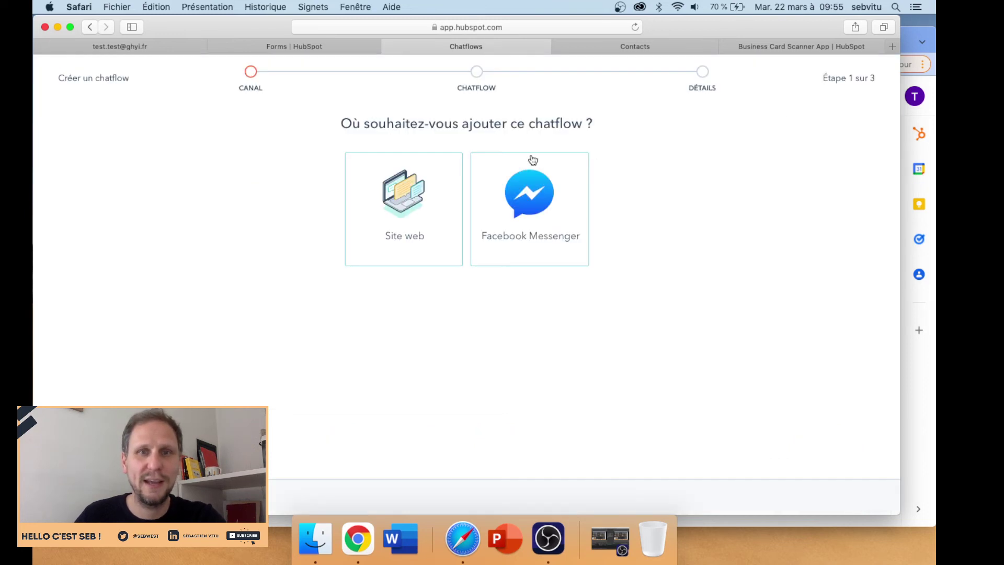
click(398, 200)
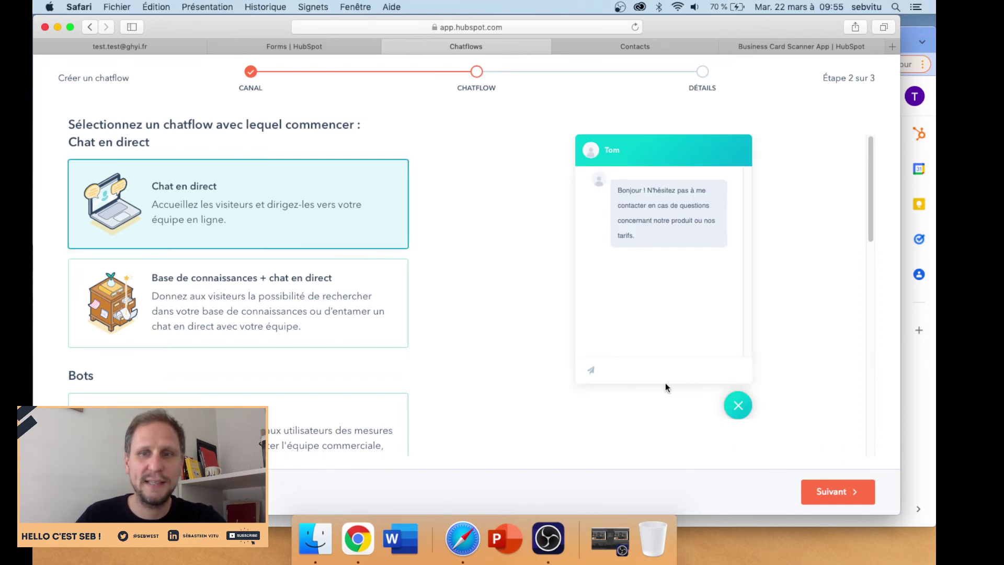
click(806, 489)
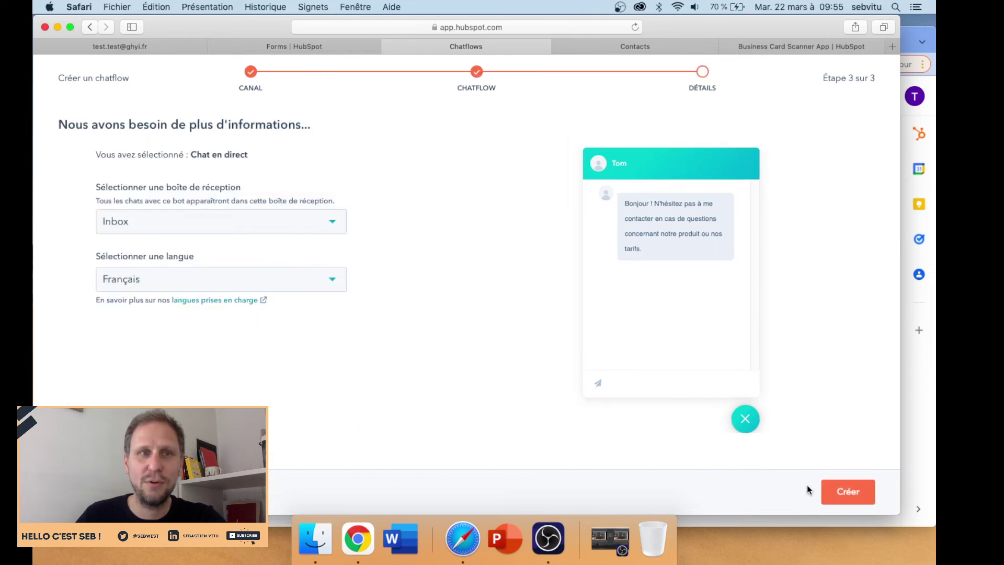
click(836, 497)
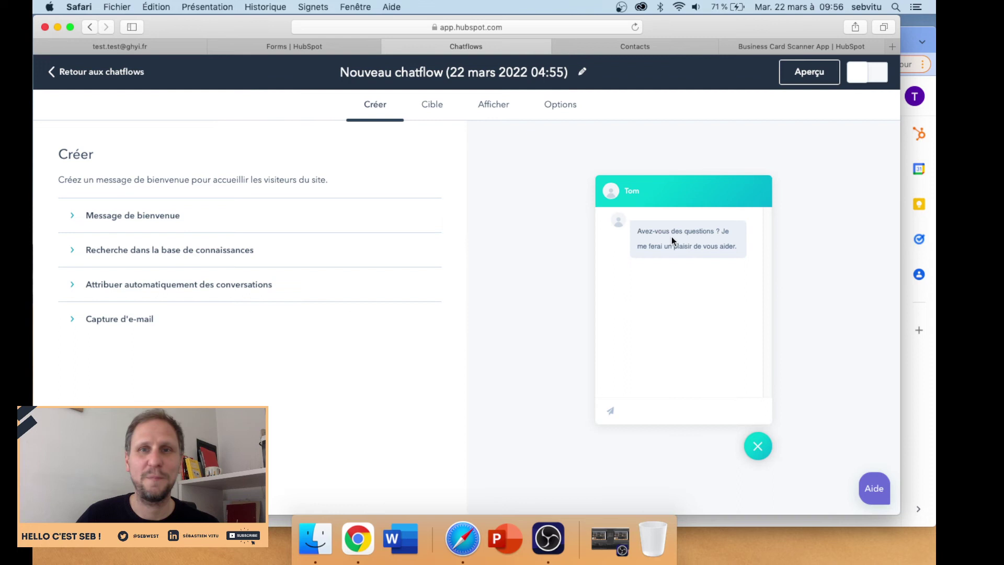
- Switch to the Contacts tab to show all 201 contact records
click(635, 46)
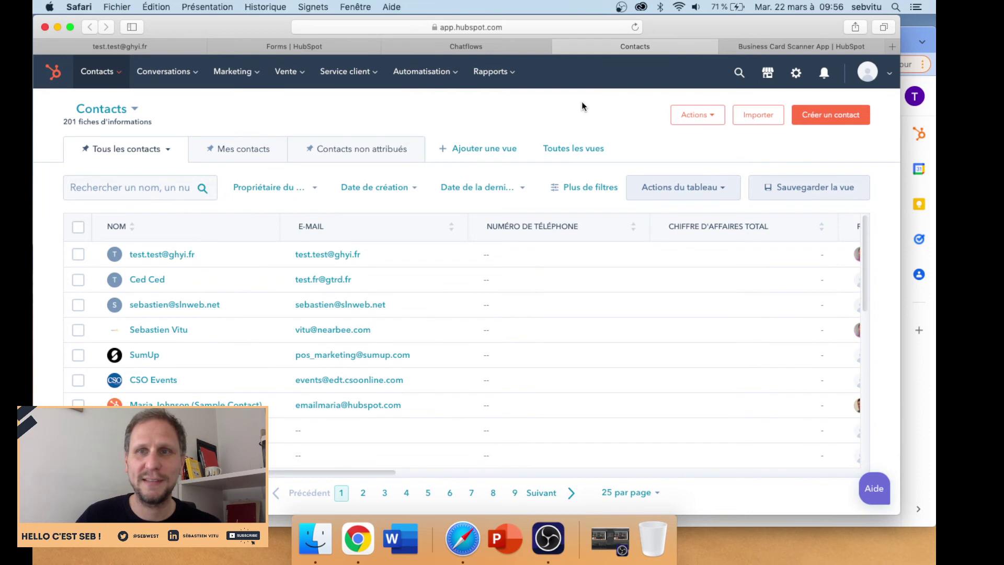
mouse_move(116, 82)
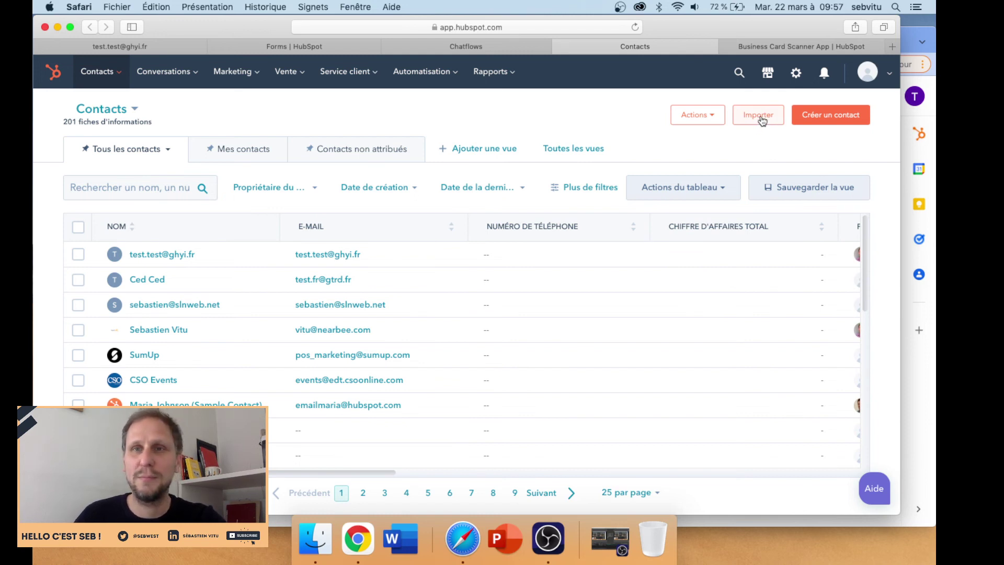
- Open Importer, start a new import, then switch to the Business Card Scanner App page
click(761, 119)
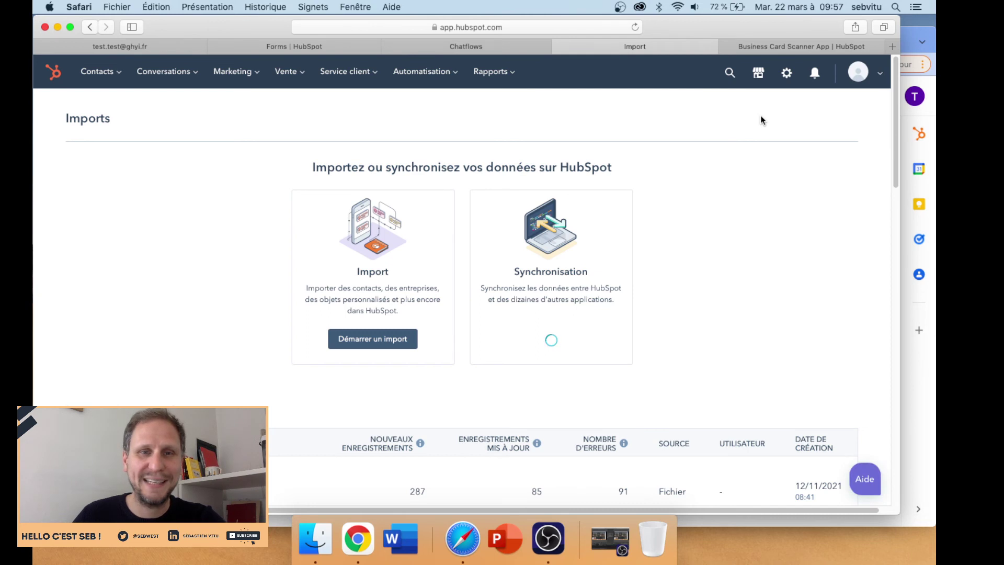
click(352, 345)
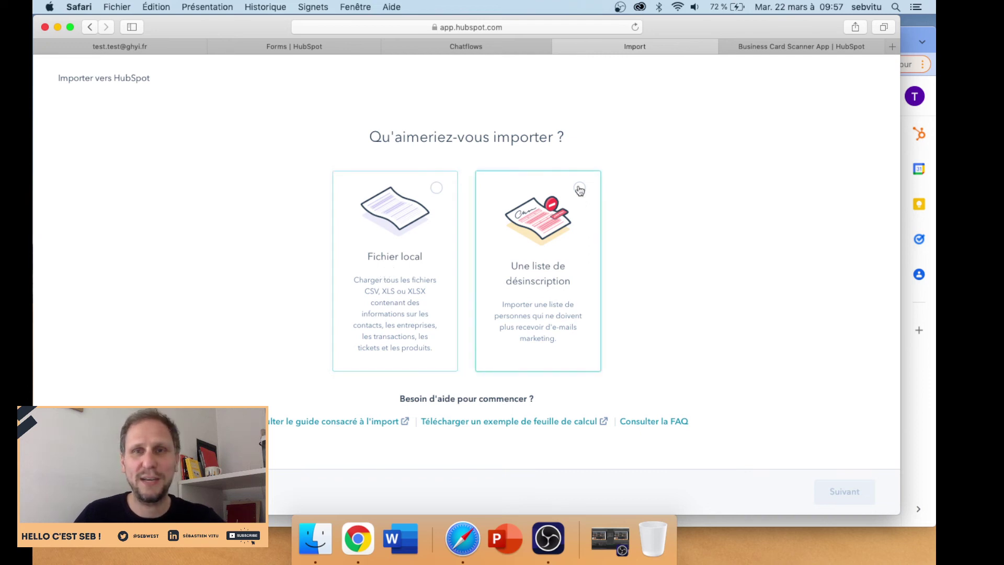
click(769, 52)
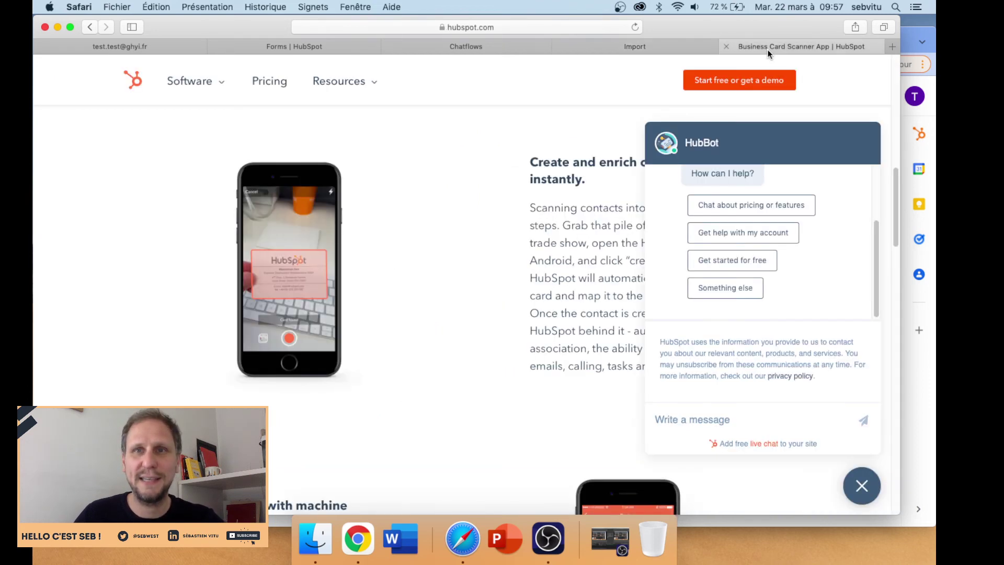
- Close the HubBot chat and switch back to the test contact's record tab
click(860, 486)
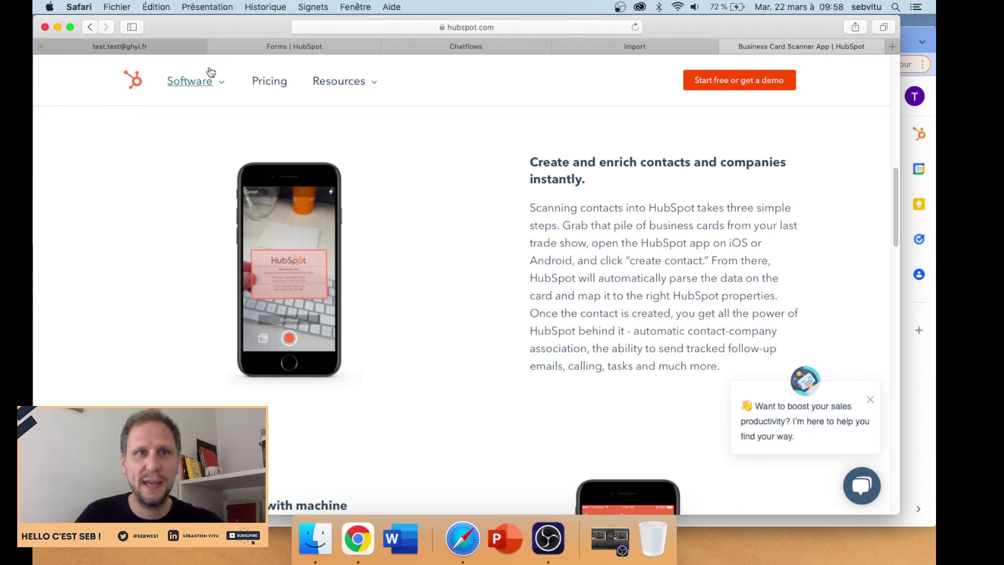
click(166, 46)
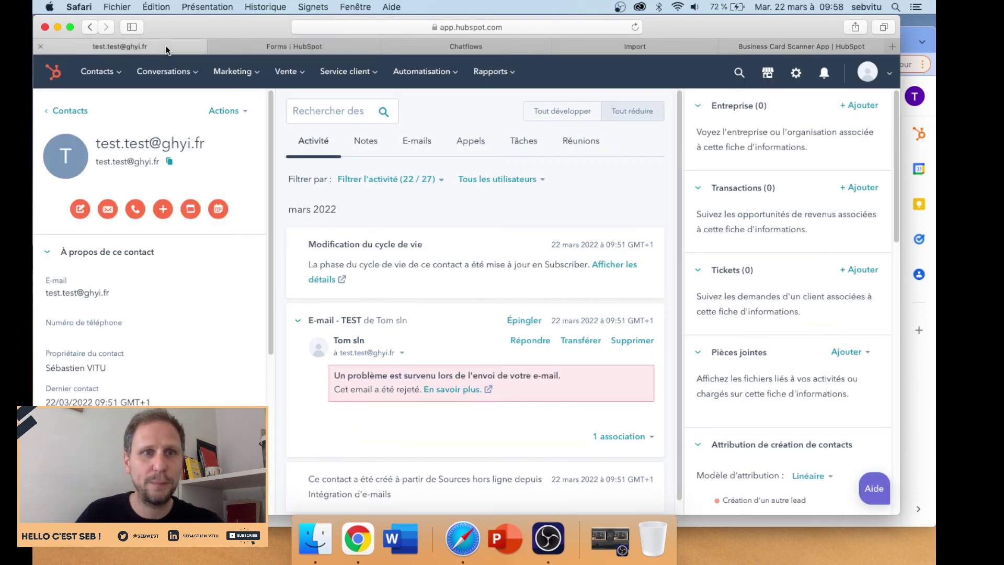
- Return to the contacts list and open the fourth contact, the one created via Mobile Android
click(66, 113)
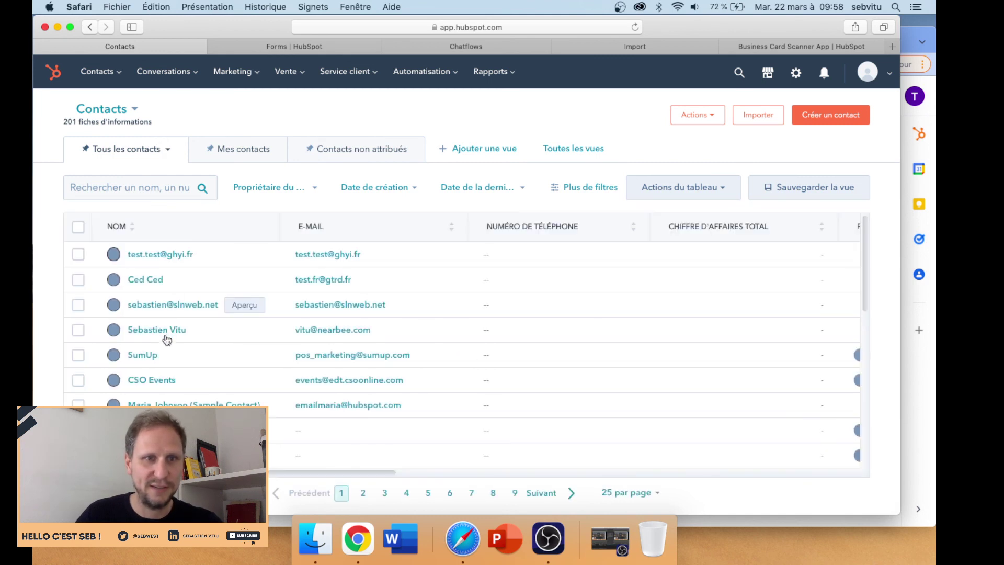
click(152, 331)
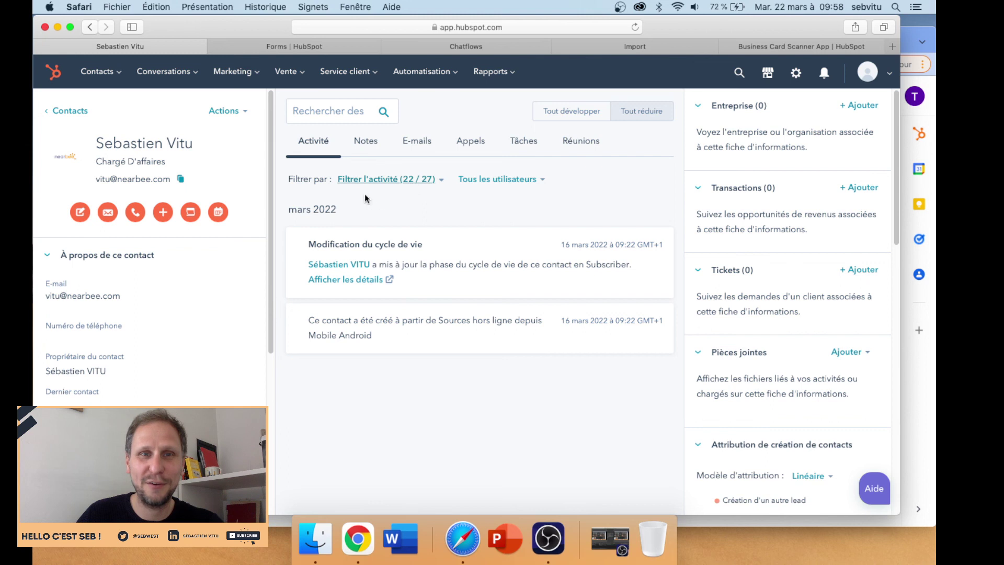
drag(560, 320, 636, 320)
click(417, 340)
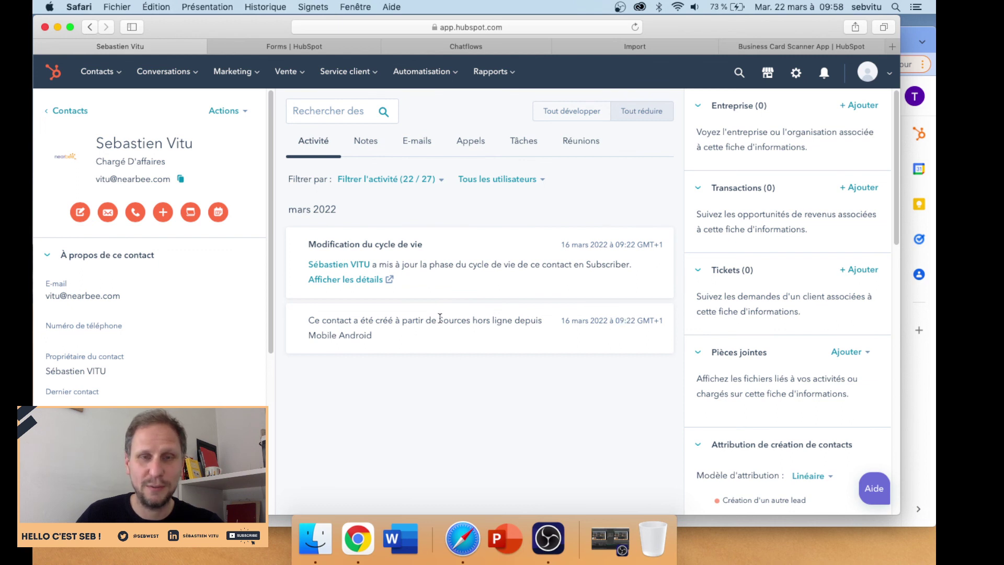
drag(439, 318, 512, 321)
drag(374, 337, 311, 339)
click(320, 344)
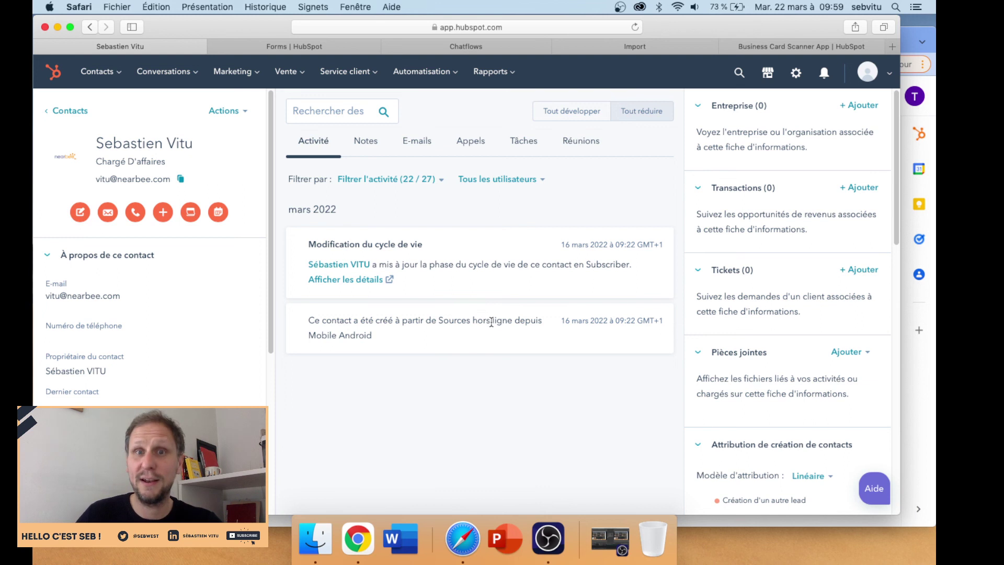
drag(512, 320, 440, 322)
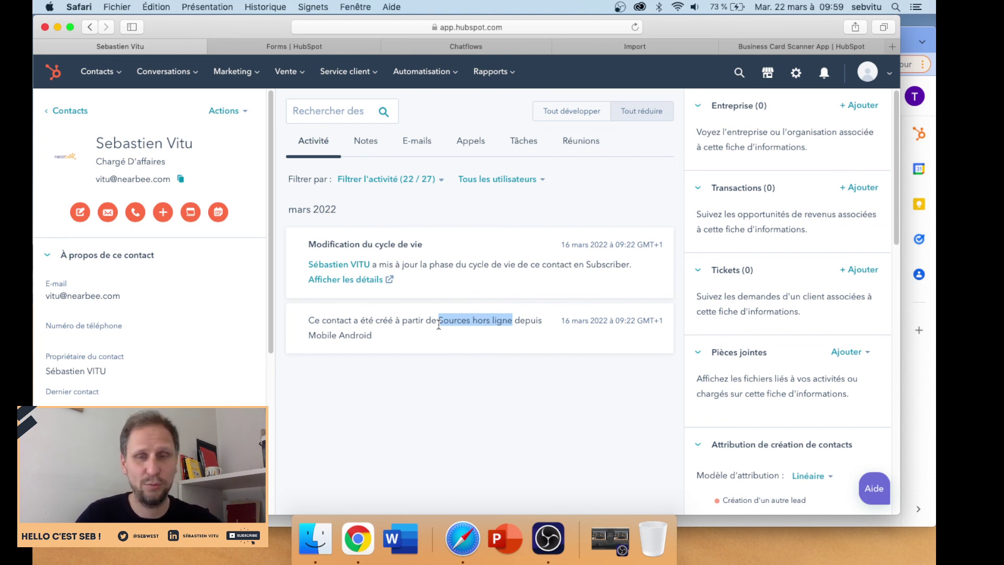
drag(565, 320, 630, 317)
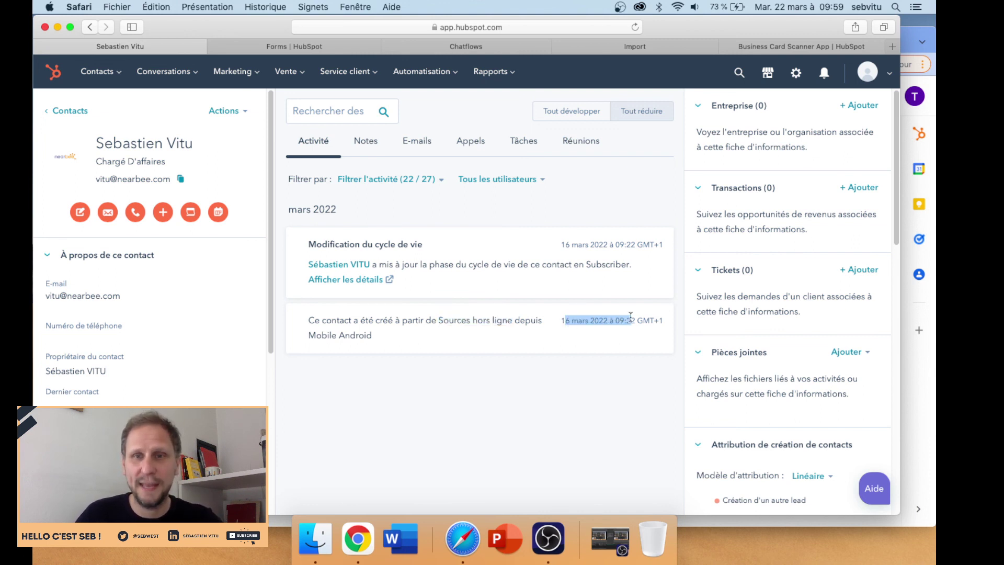
click(532, 353)
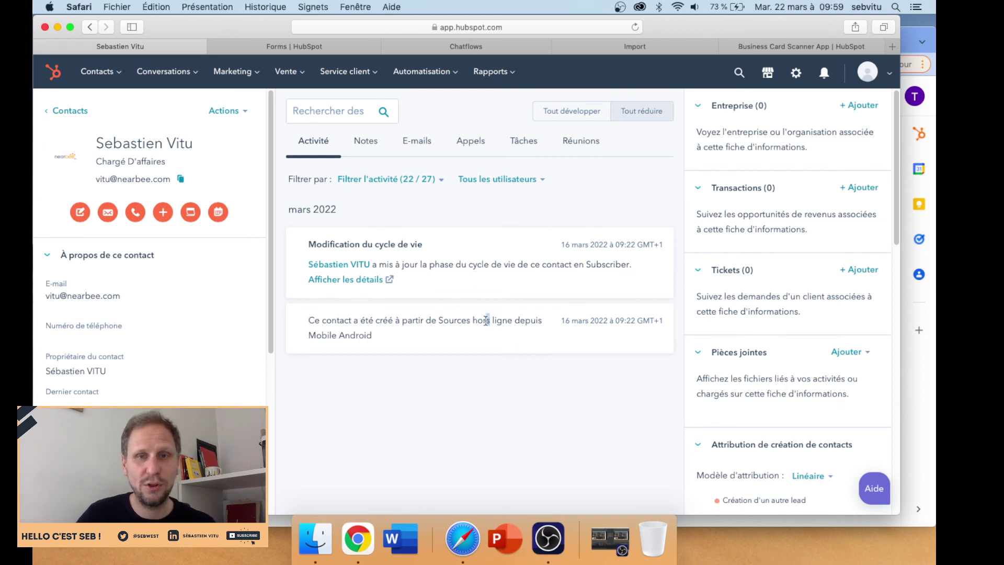
drag(491, 320, 437, 320)
drag(560, 321, 605, 326)
click(551, 362)
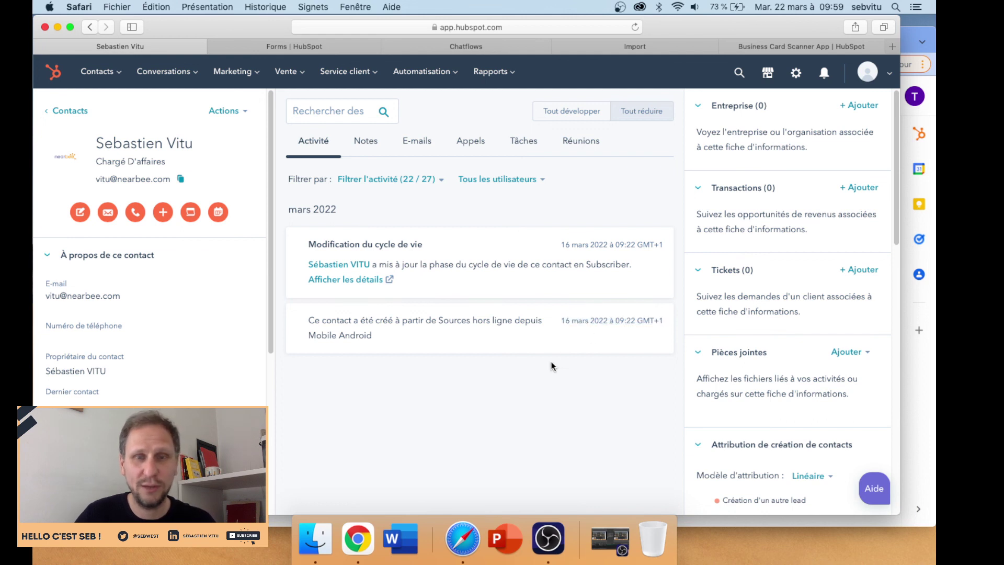